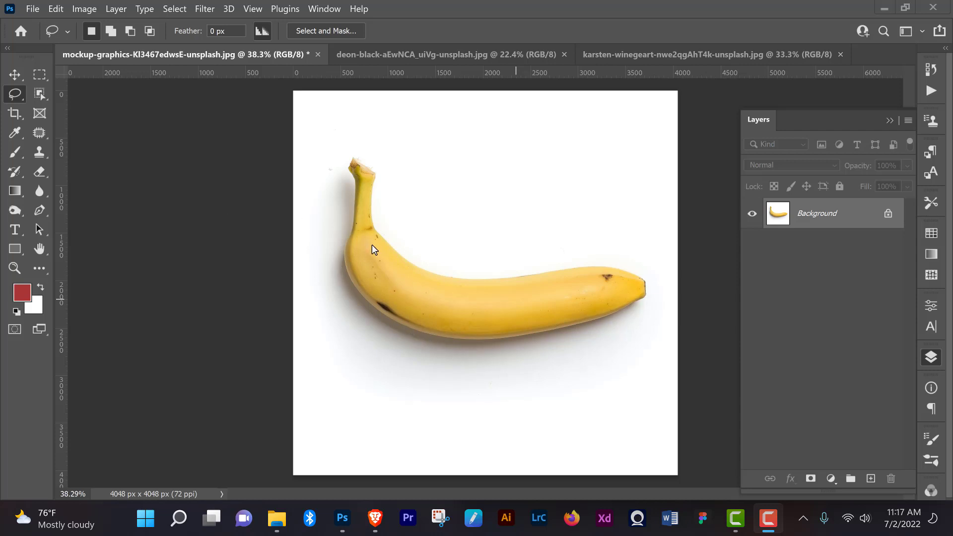
- Select the whole banana with the Object Selection Tool
click(32, 94)
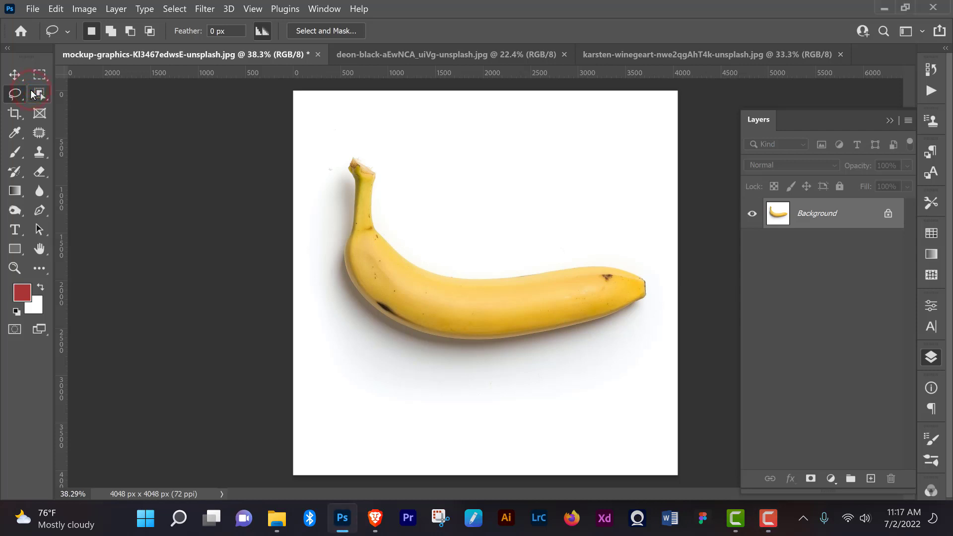
click(35, 93)
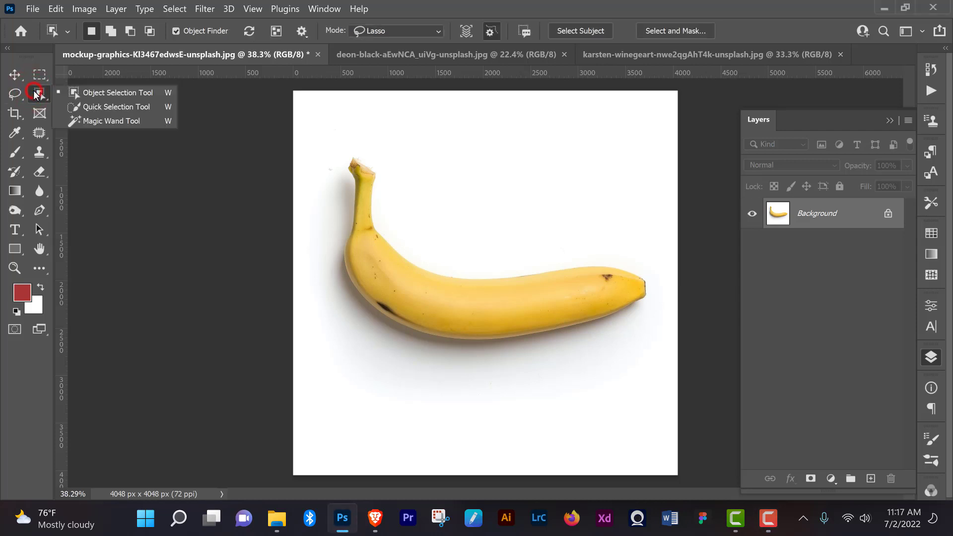
click(92, 93)
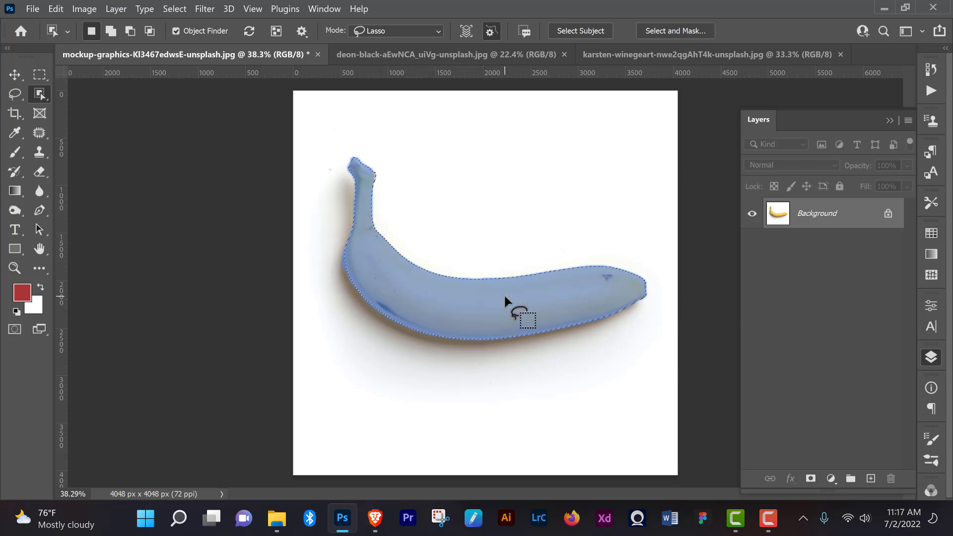
click(451, 290)
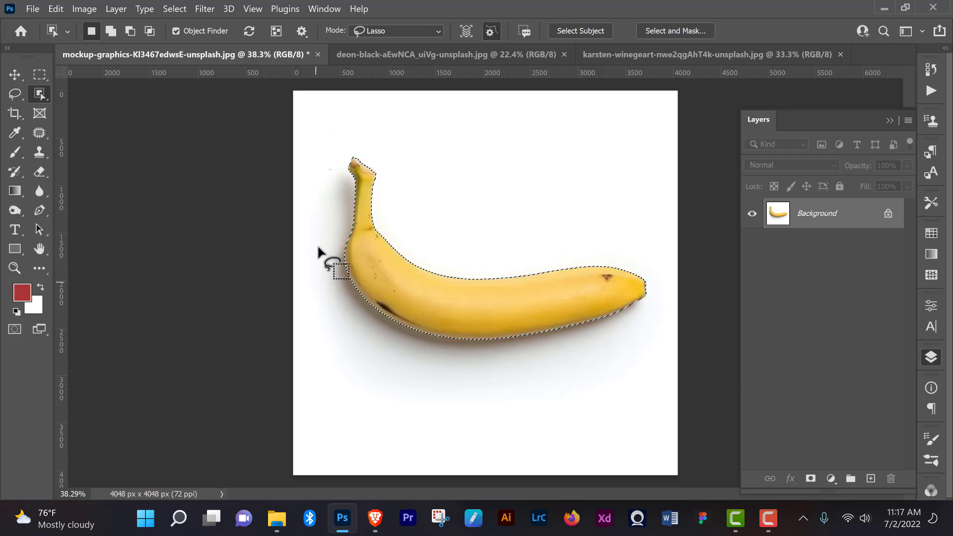
mouse_move(565, 309)
mouse_down()
mouse_move(577, 313)
mouse_move(569, 330)
mouse_move(569, 313)
mouse_up()
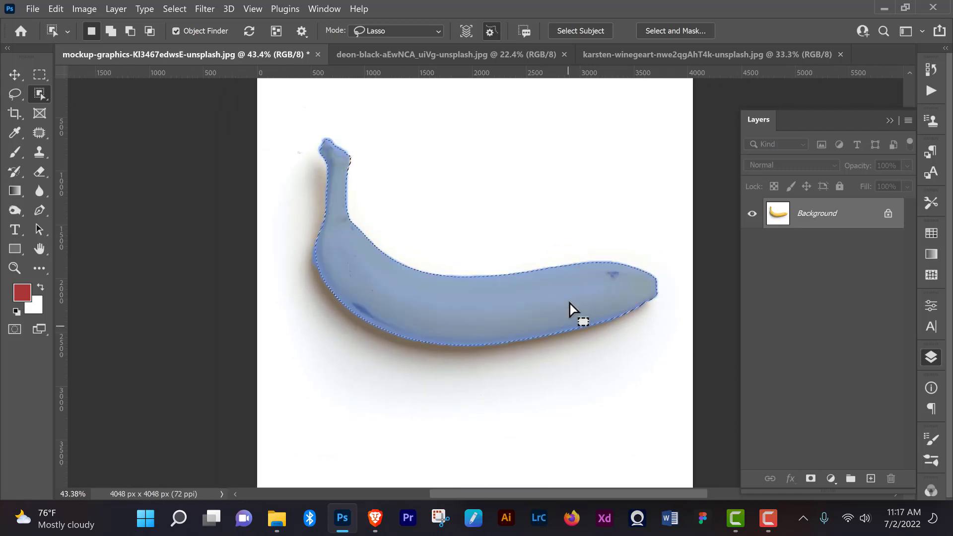
drag(560, 252, 574, 277)
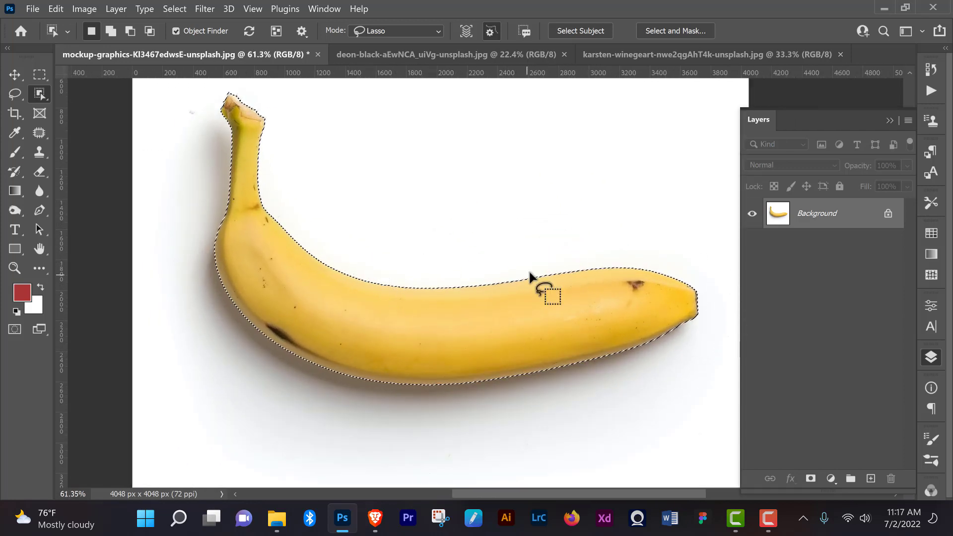
- Duplicate the Background layer, hiding the original, and mask the copy to the banana selection
click(15, 75)
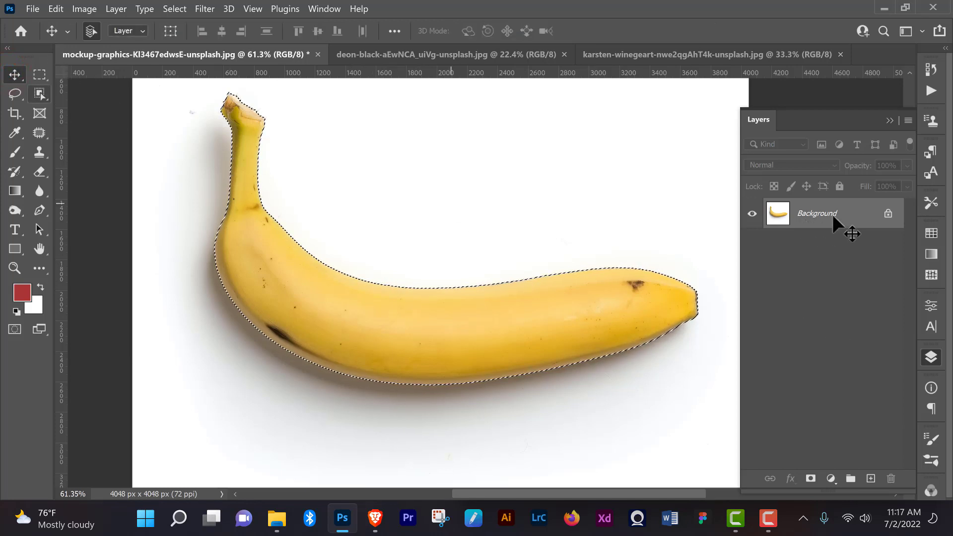
drag(835, 216, 871, 479)
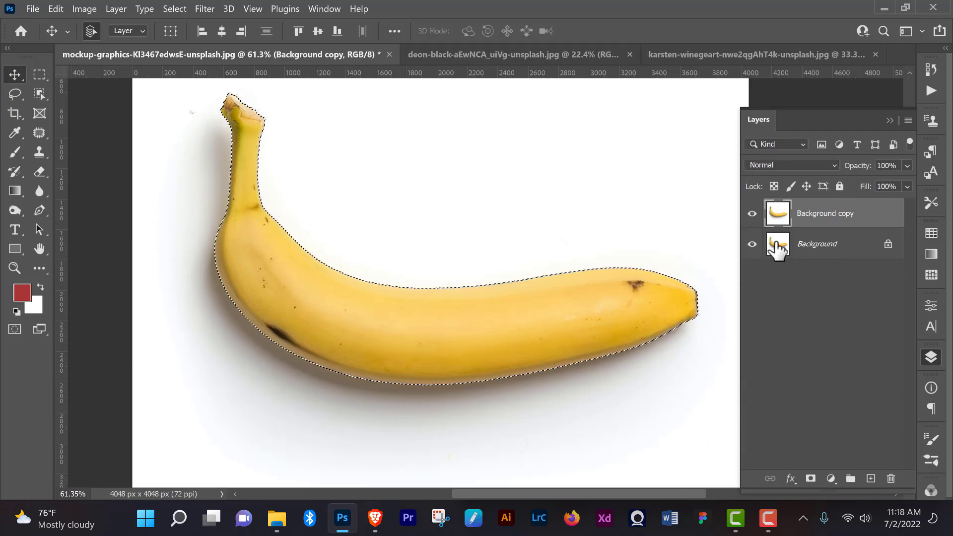
click(753, 244)
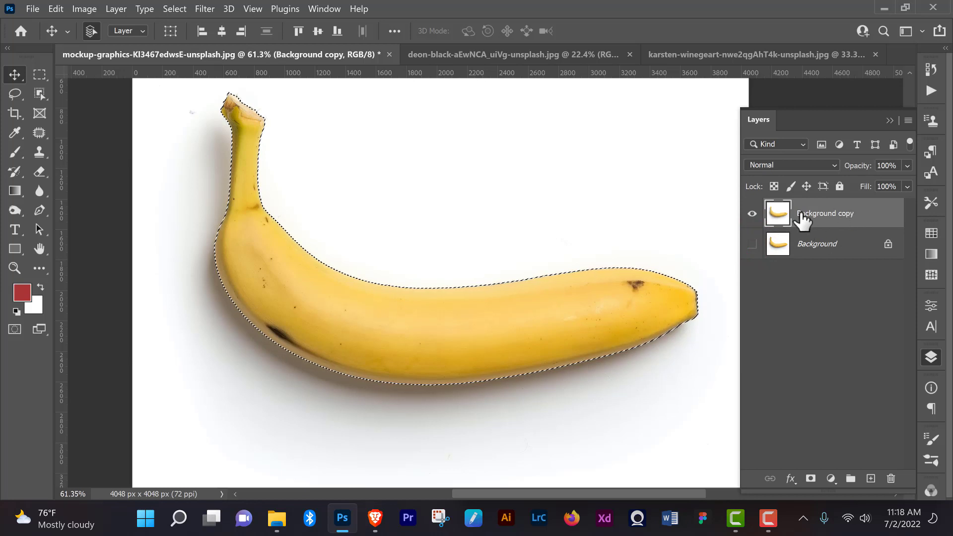
click(810, 479)
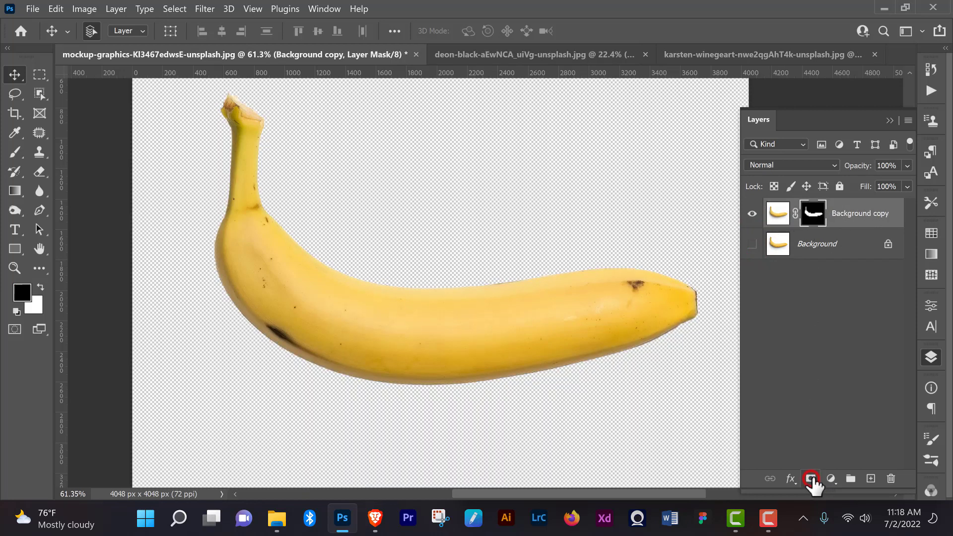
- Inspect the banana cutout and compare it with and without its layer mask
key(z)
drag(544, 279, 533, 287)
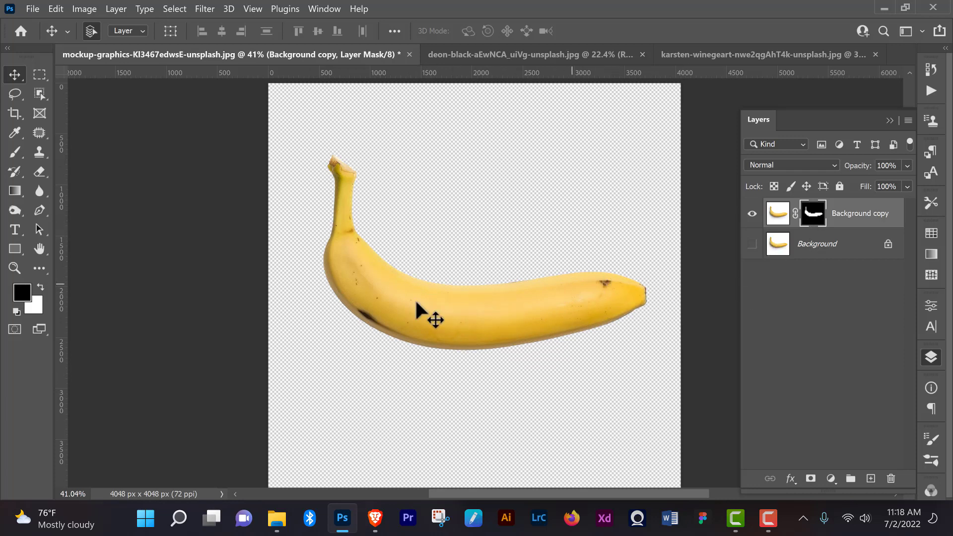
shift+click(813, 216)
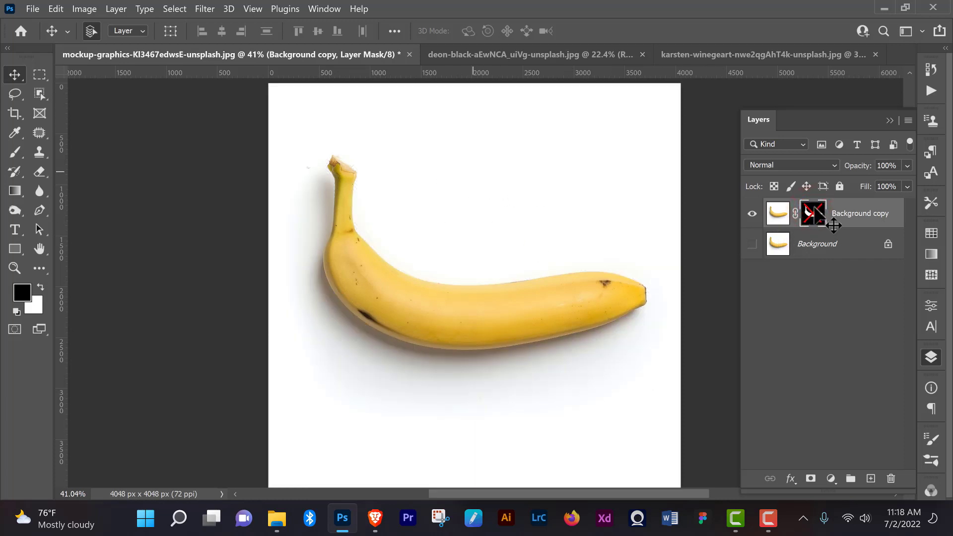
shift+click(813, 213)
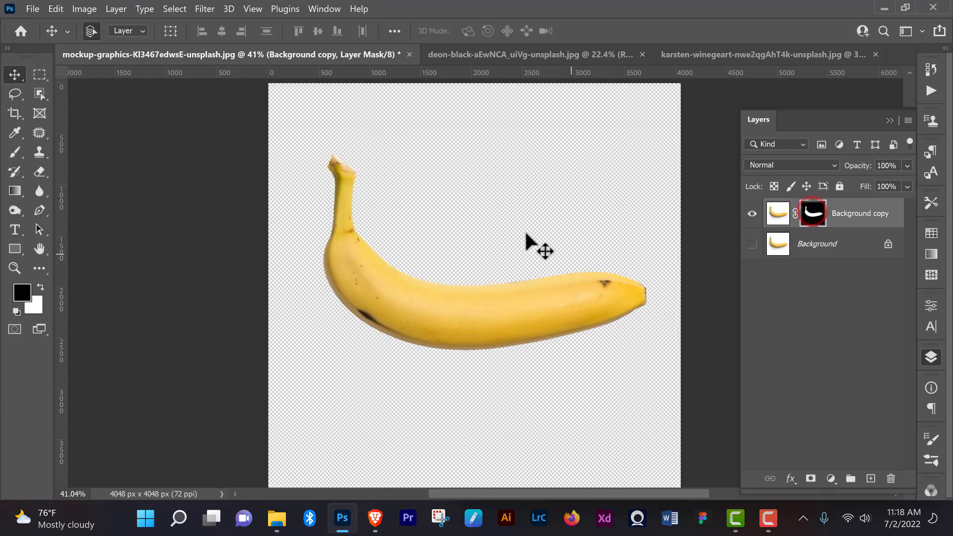
key(ctrl+space)
drag(557, 246, 538, 266)
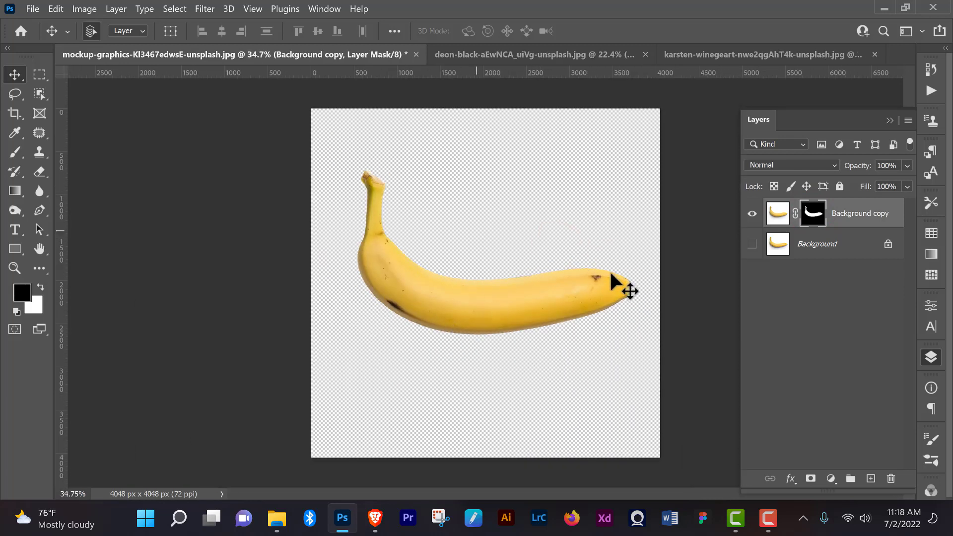
- Show only the original Background layer and lasso the banana's shadow together with the fruit's lower edge
click(751, 213)
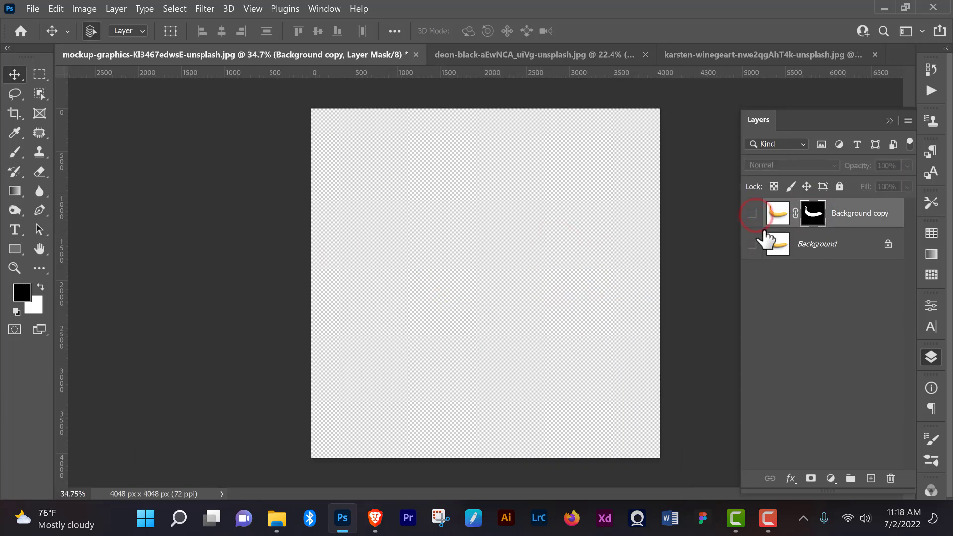
click(752, 244)
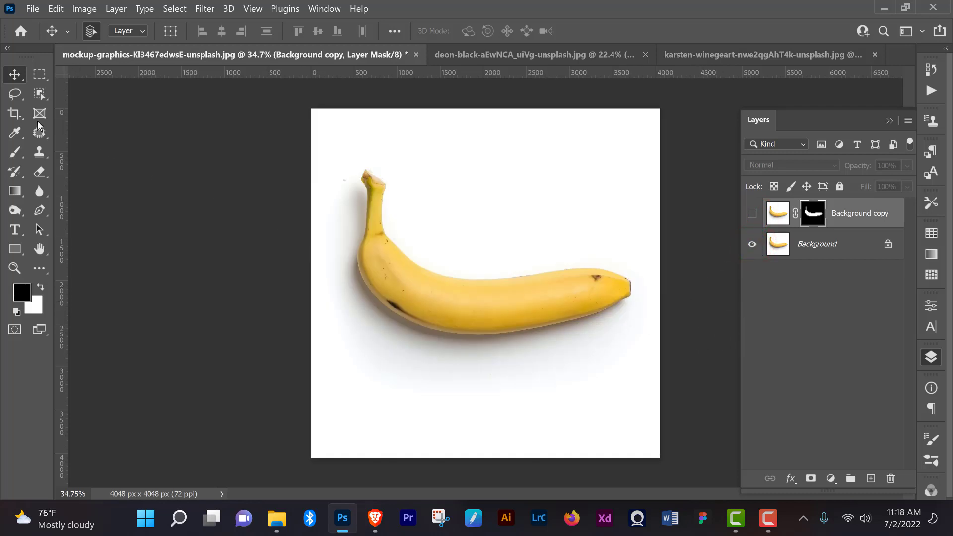
click(15, 94)
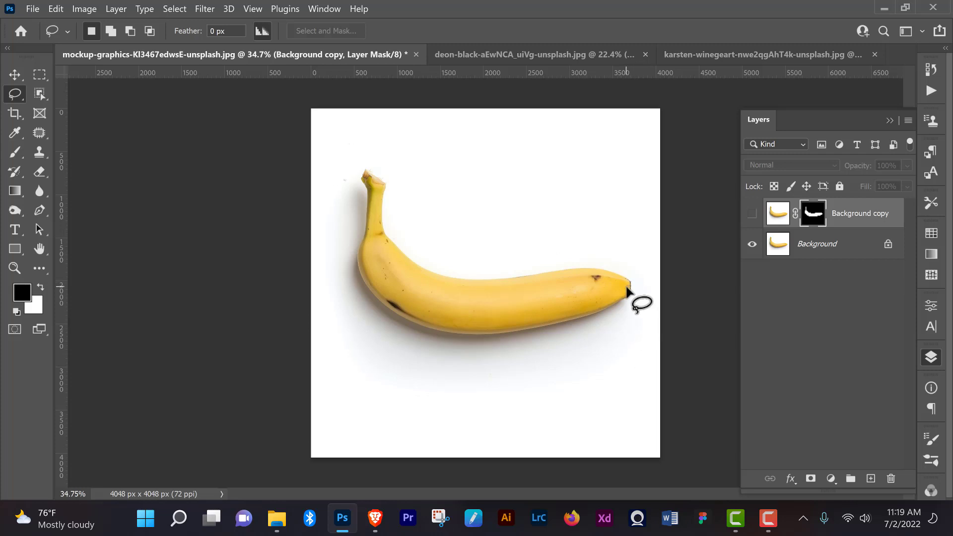
mouse_move(628, 286)
mouse_down()
mouse_move(639, 321)
mouse_move(632, 349)
mouse_move(536, 393)
mouse_move(371, 372)
mouse_move(344, 350)
mouse_move(328, 314)
mouse_move(324, 210)
mouse_move(350, 179)
mouse_move(373, 200)
mouse_move(374, 277)
mouse_move(411, 313)
mouse_up()
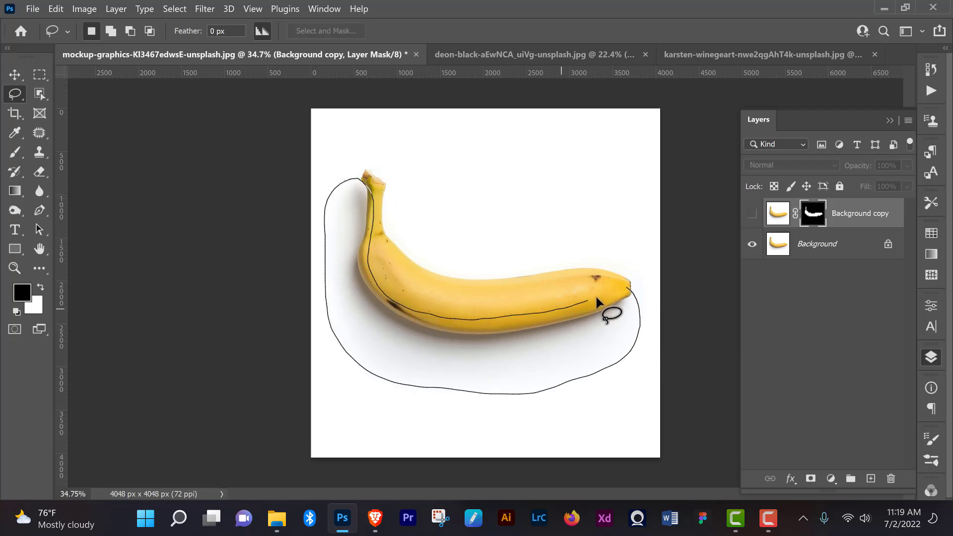
drag(596, 297, 628, 287)
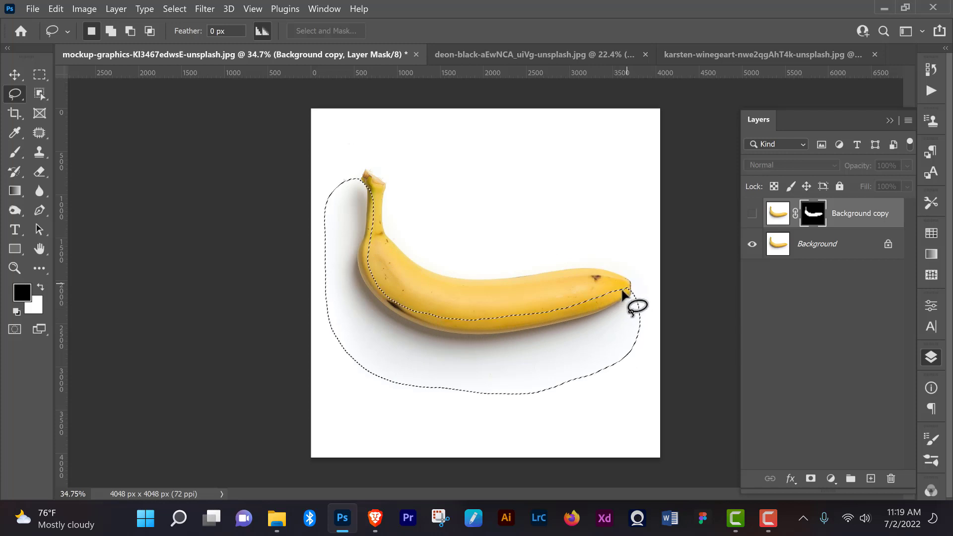
- Copy the selected shadow area from the Background layer to a new layer and hide the Background
click(853, 247)
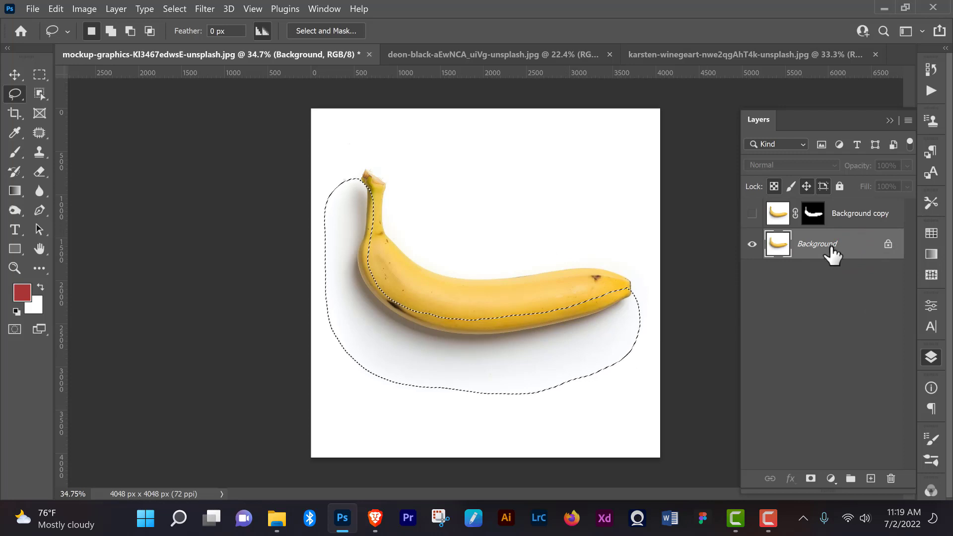
key(ctrl+j)
key(ctrl+d)
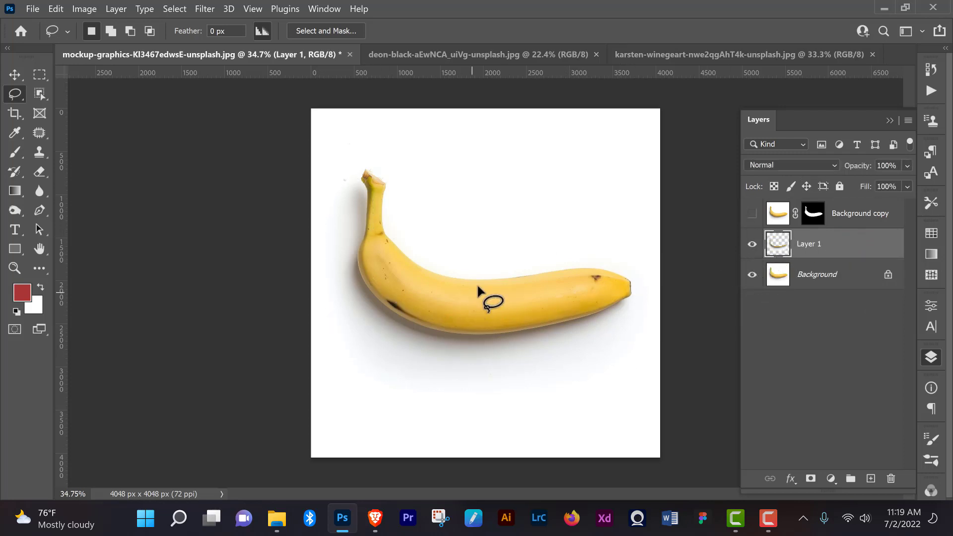
click(752, 274)
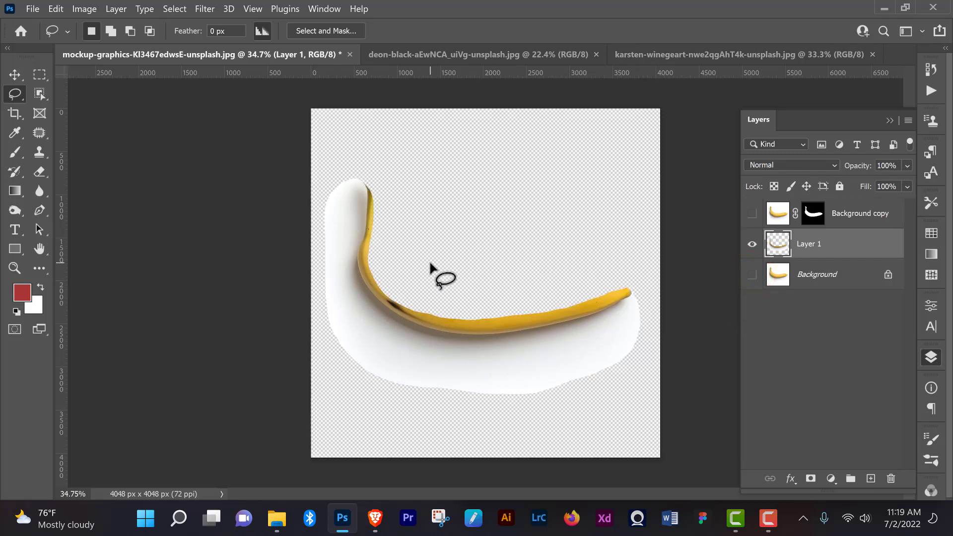
- Set the blend mode of the shadow layer, Layer 1, to Multiply
click(14, 75)
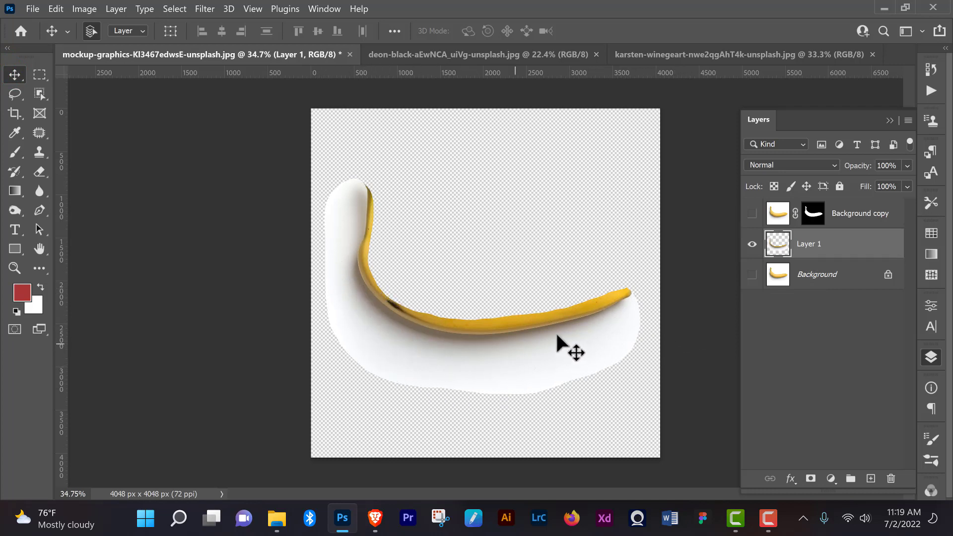
click(794, 165)
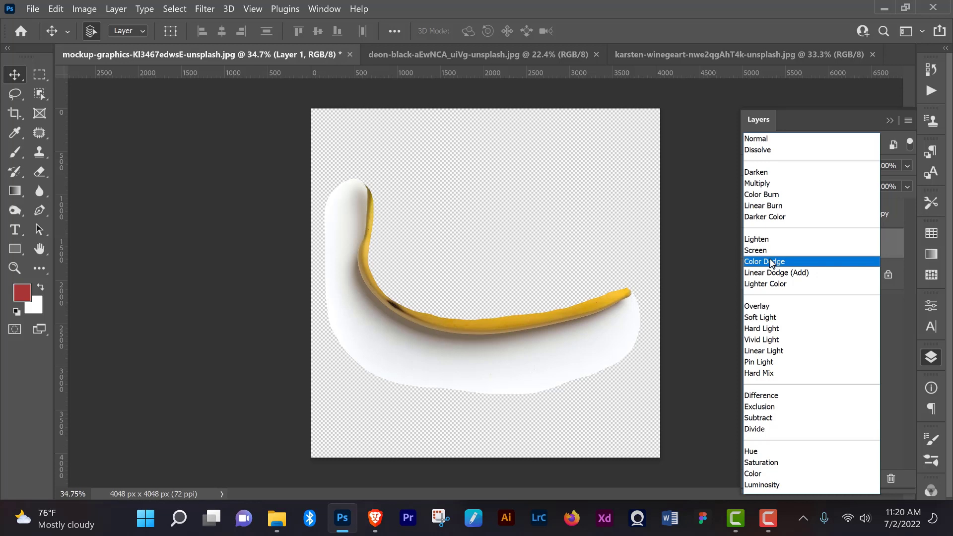
click(887, 241)
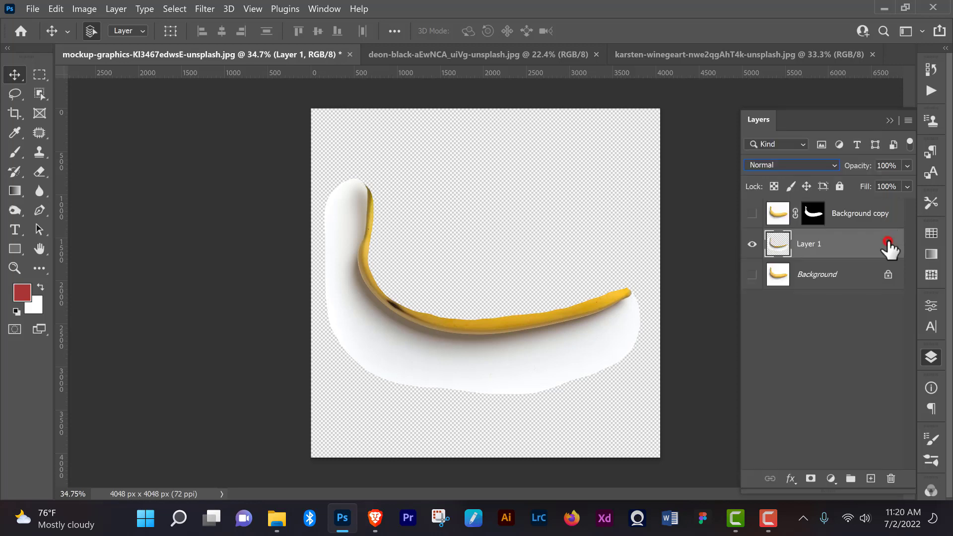
click(827, 243)
click(791, 160)
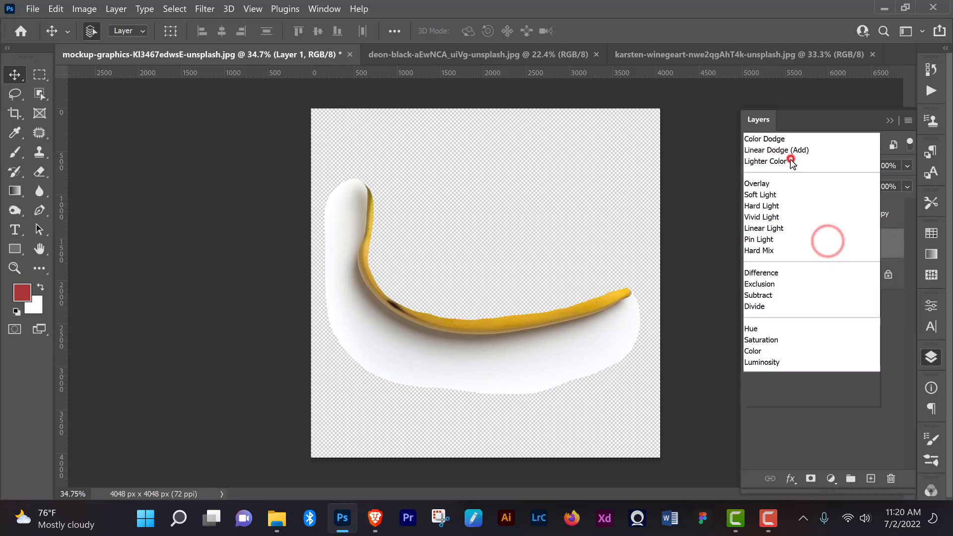
click(773, 183)
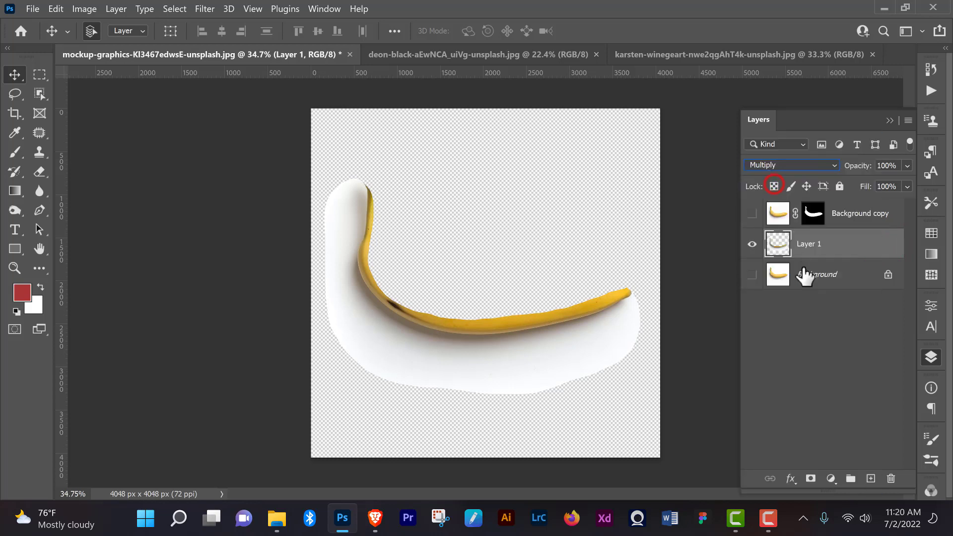
- Add a turquoise Solid Color fill layer directly above Background and show the masked banana layer
click(831, 274)
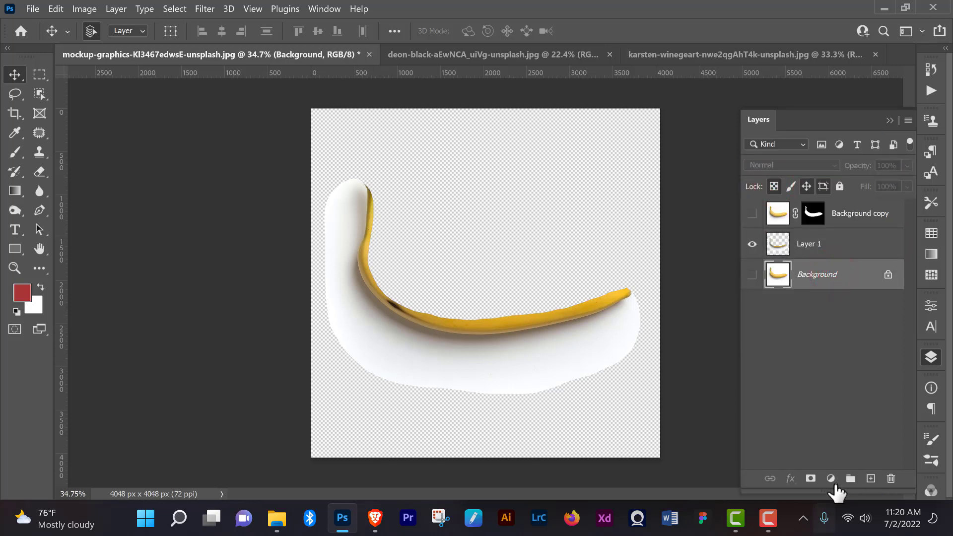
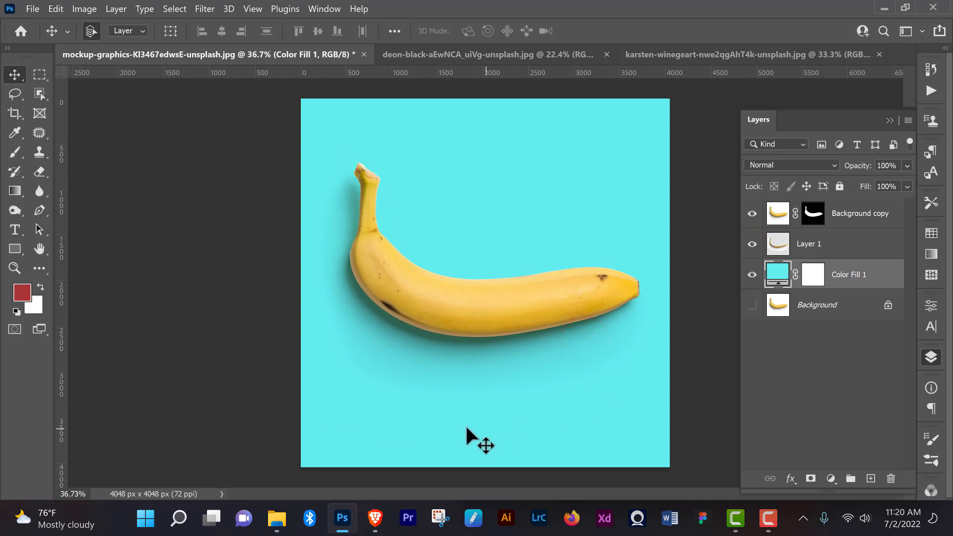
scroll(467, 425, up, 5)
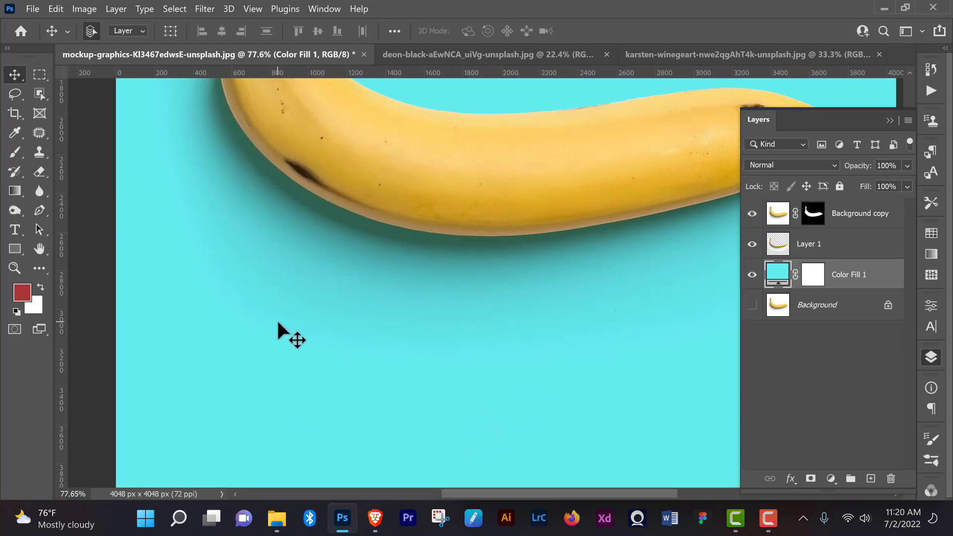
scroll(416, 365, down, 6)
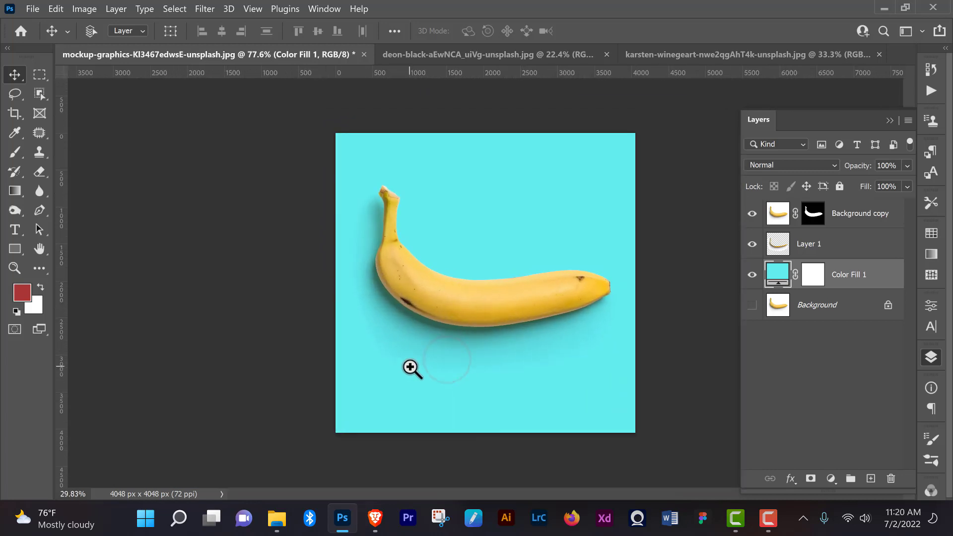
- Add a Curves adjustment layer directly above the shadow layer, Layer 1
click(843, 245)
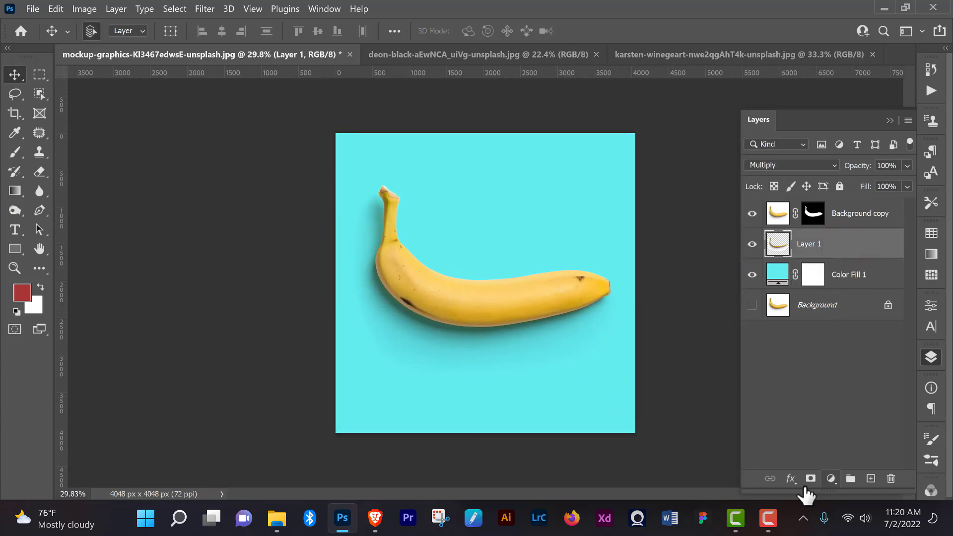
scroll(506, 362, up, 3)
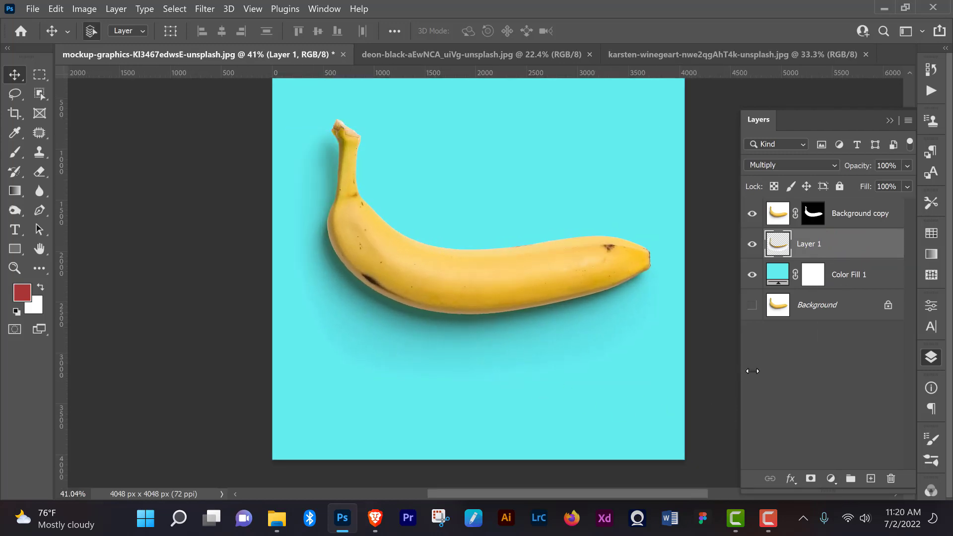
click(830, 478)
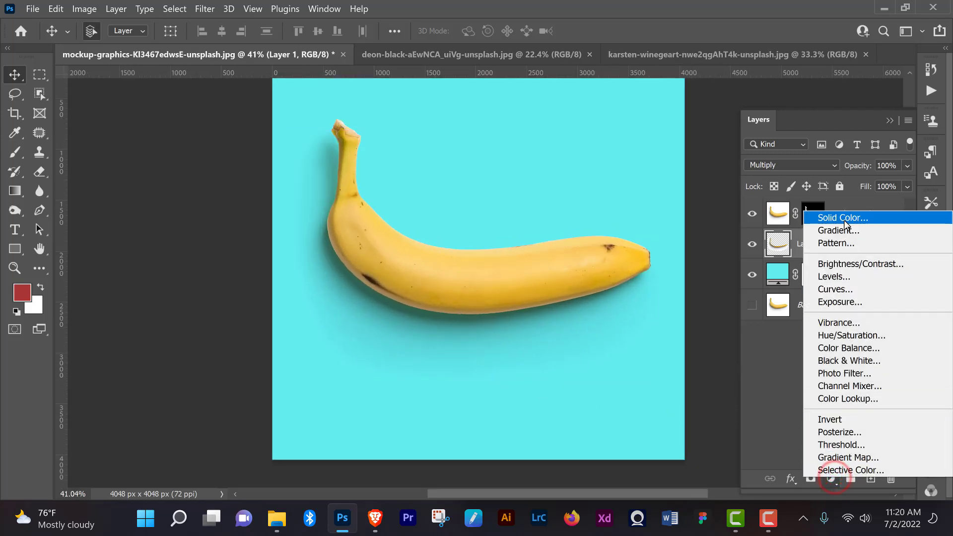
click(857, 288)
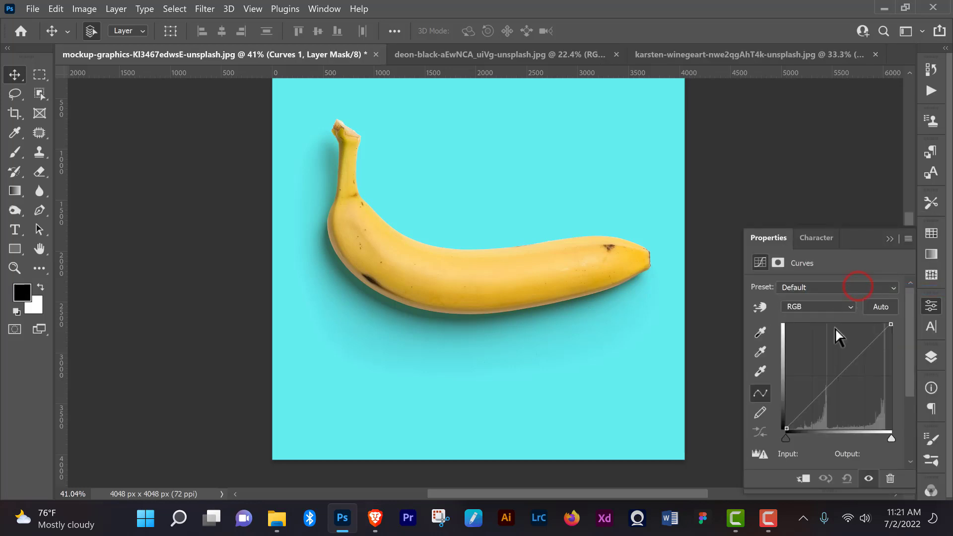
- Clip the Curves adjustment to the shadow layer and set its white point to input 230, output 255
drag(892, 437, 882, 440)
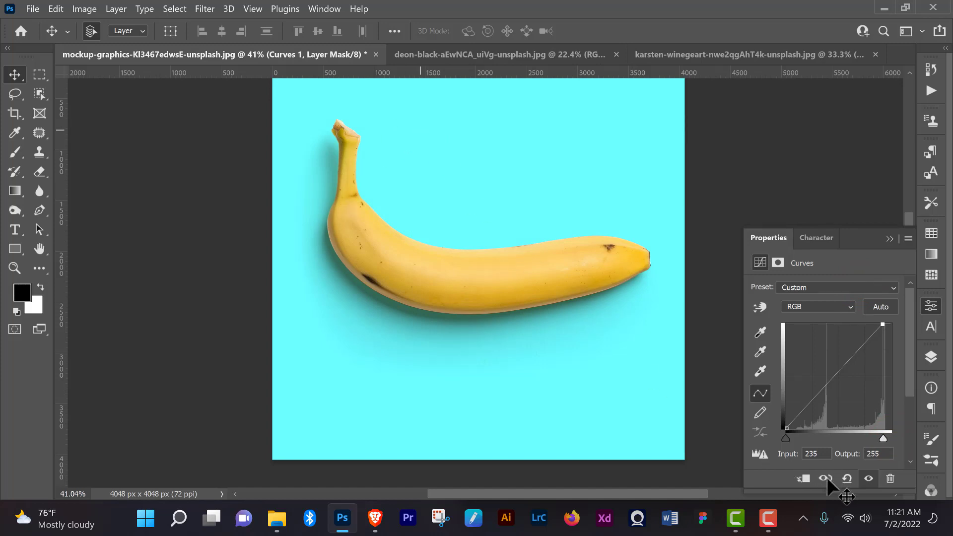
click(803, 479)
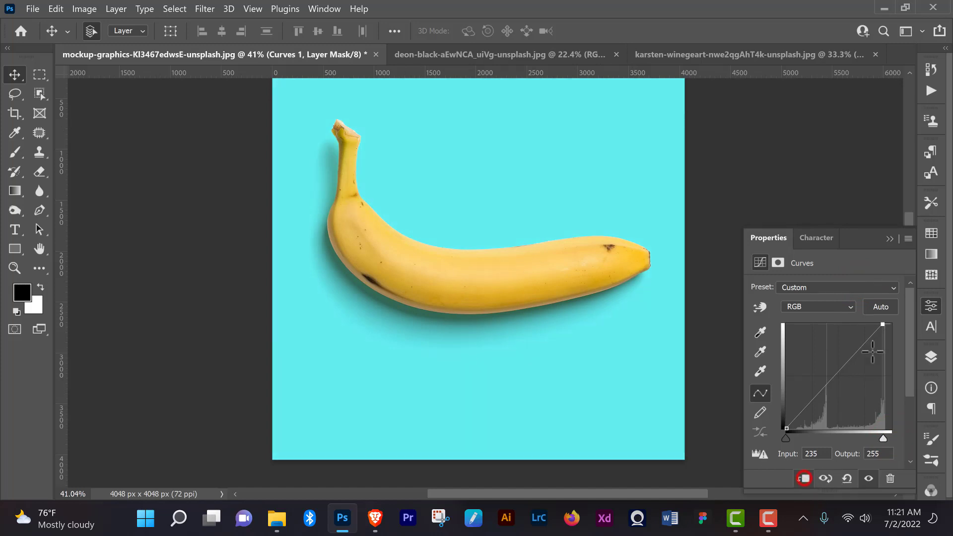
click(931, 357)
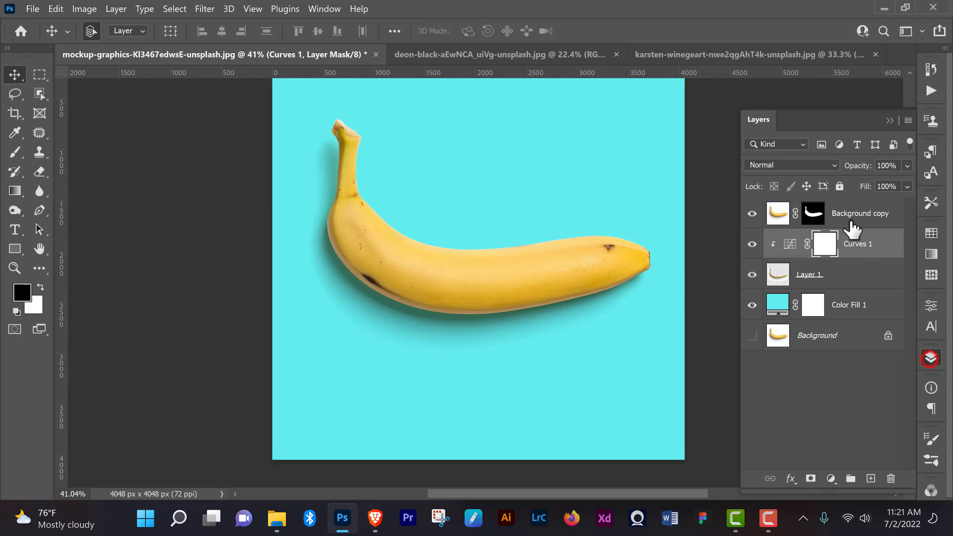
double_click(790, 244)
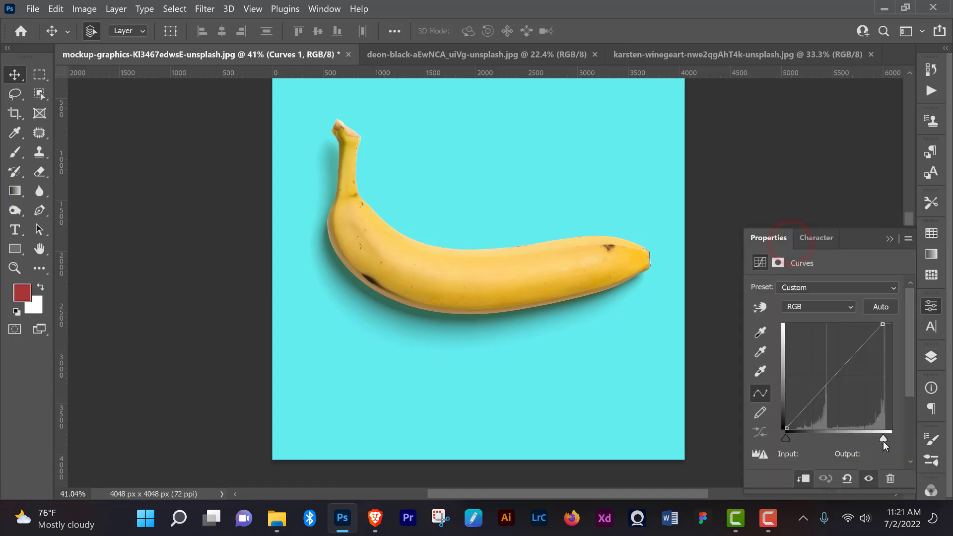
drag(883, 438, 880, 440)
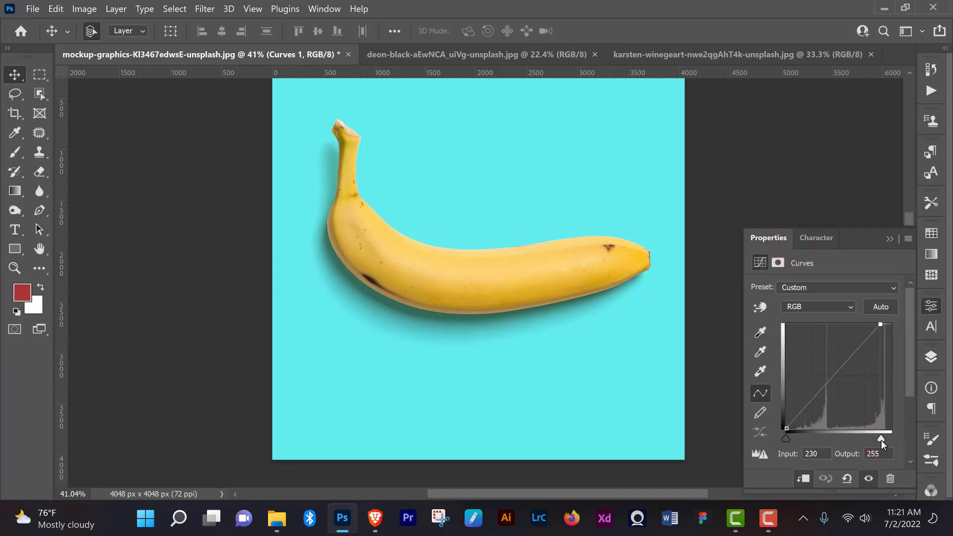
drag(415, 350, 441, 361)
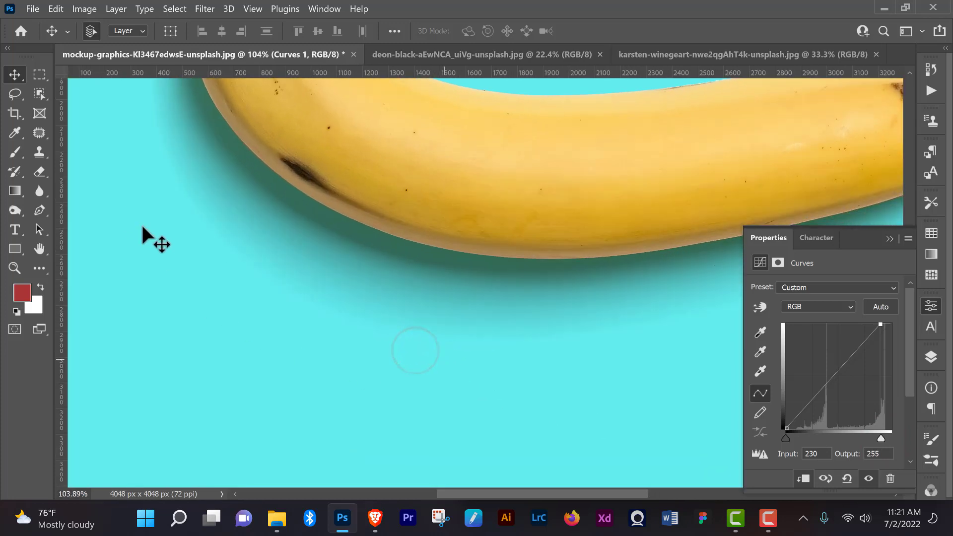
drag(385, 291, 347, 298)
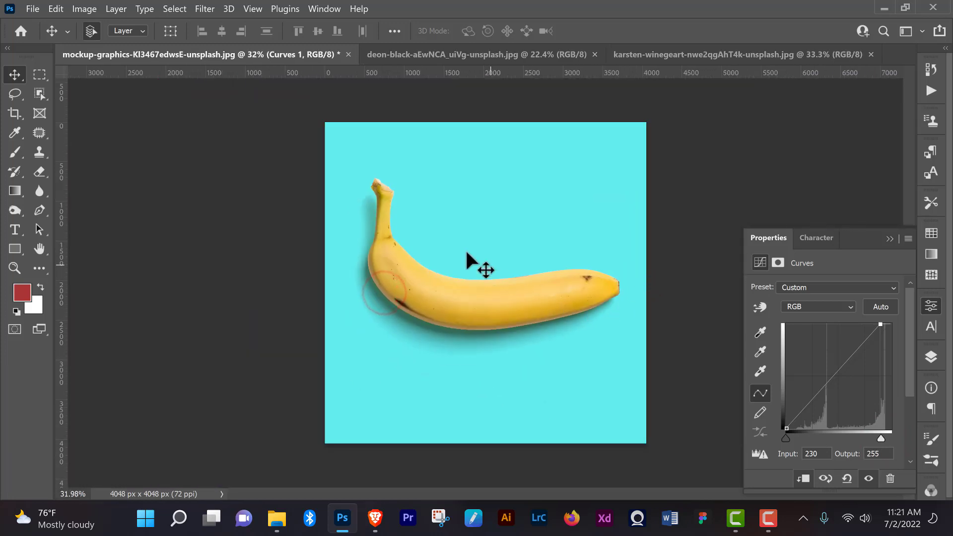
- Rename the Background copy layer as Banana
click(931, 357)
click(849, 213)
double_click(849, 214)
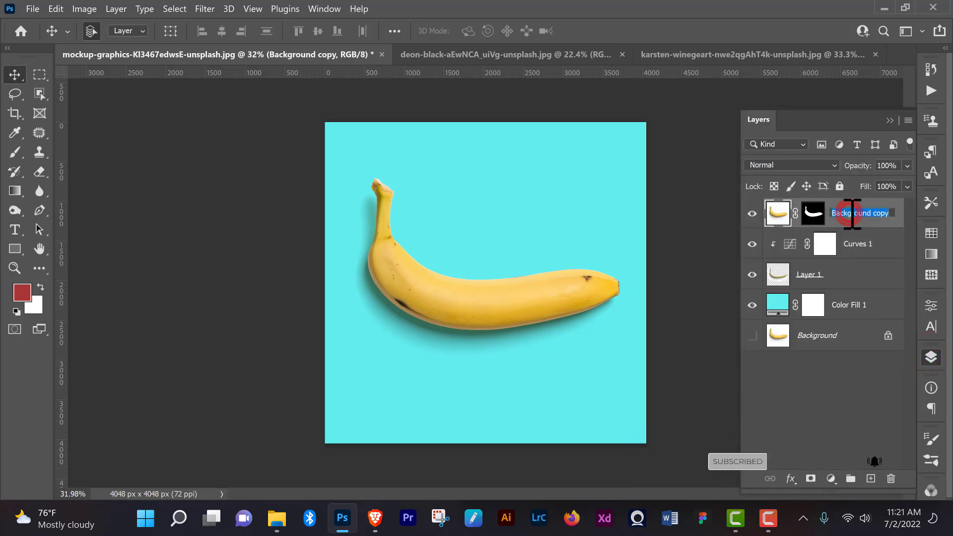
text(Ban)
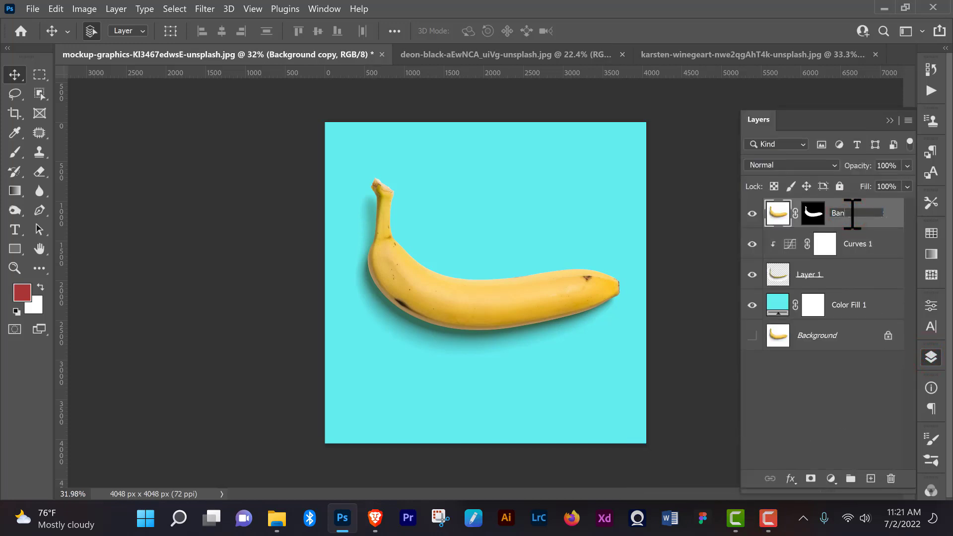
text(ana)
key(Return)
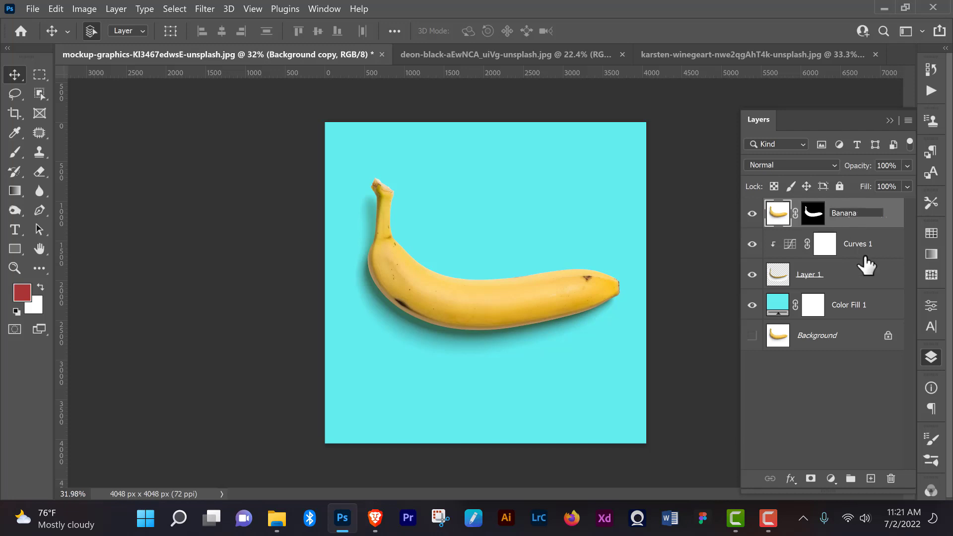
- Rename the shadow layer, Layer 1, as Shadow
double_click(812, 275)
text(Sha)
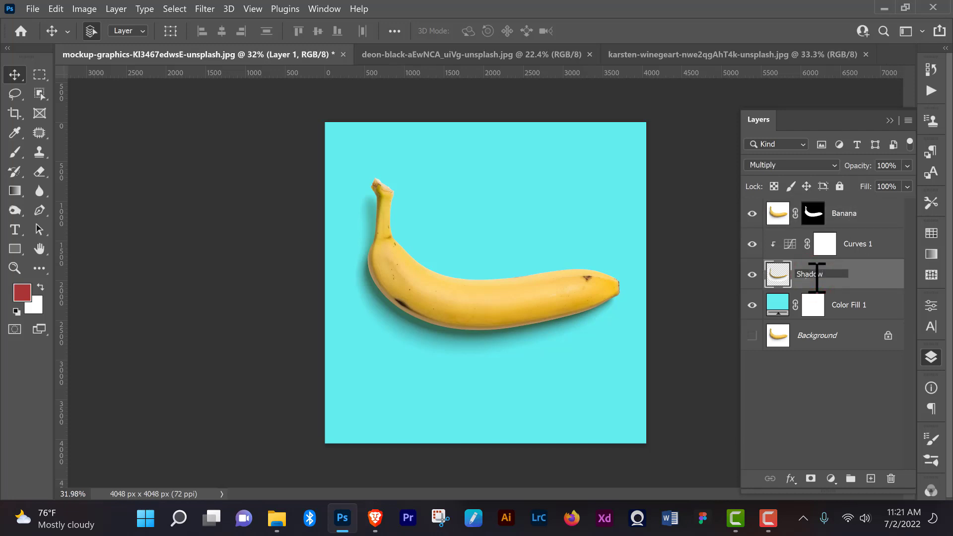
text(dow)
click(876, 273)
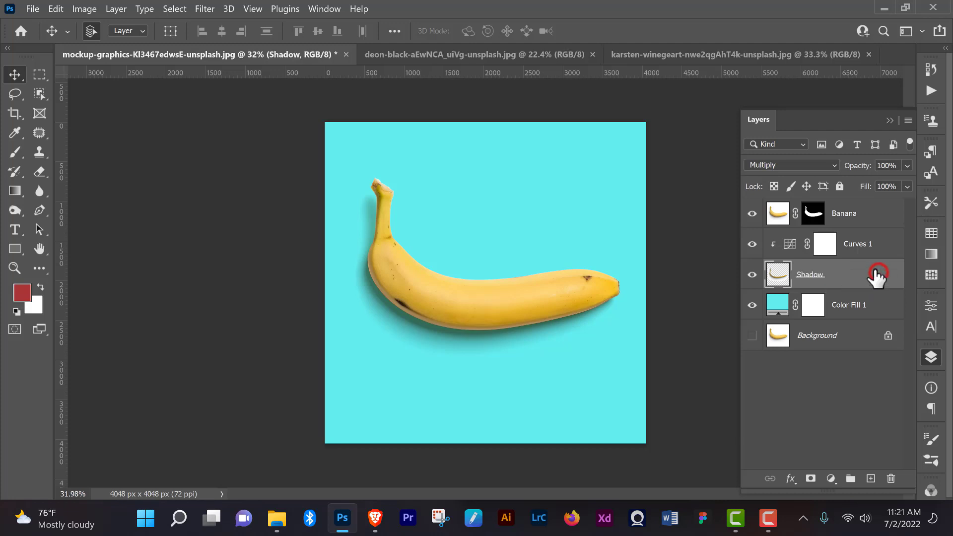
- Link the Banana, Curves 1 and Shadow layers, and undo the linking
ctrl+alt+click(467, 285)
click(610, 316)
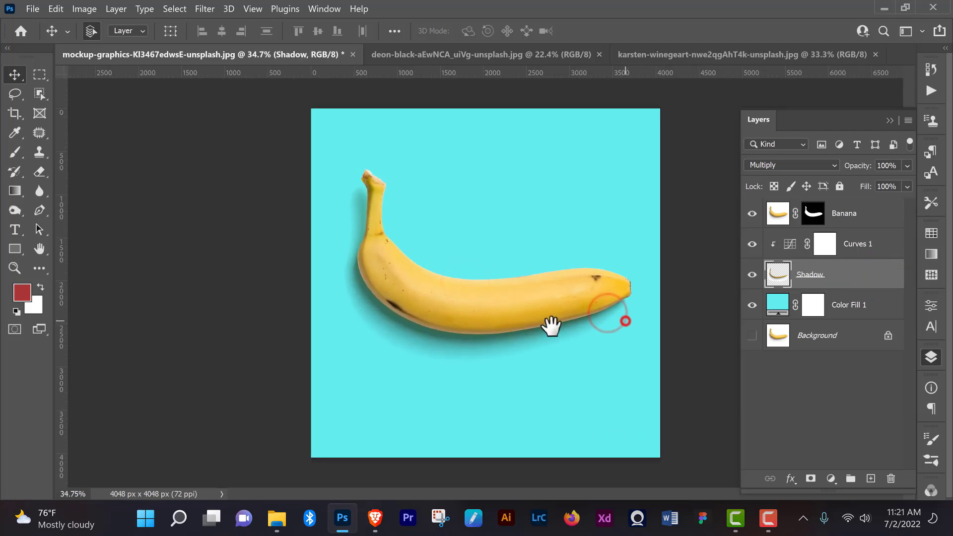
alt+click(581, 321)
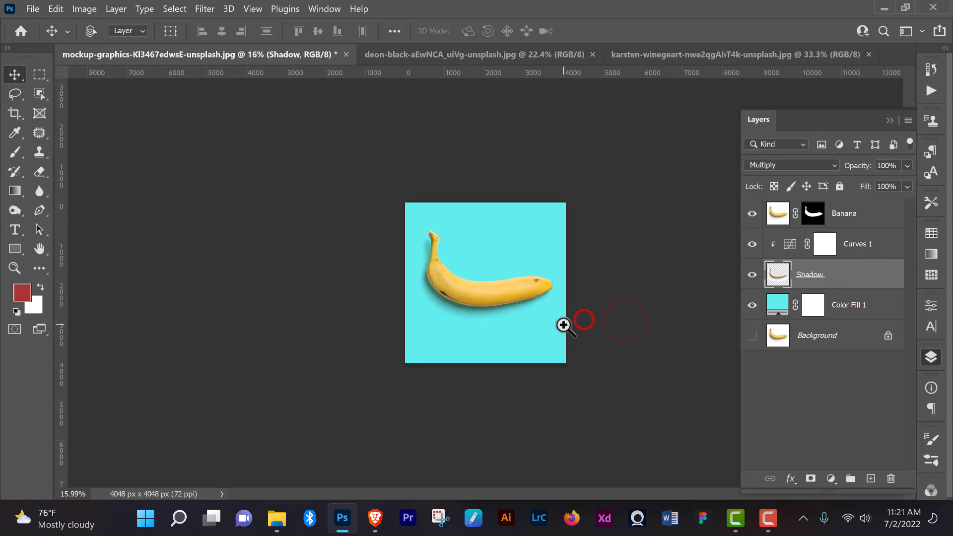
click(551, 293)
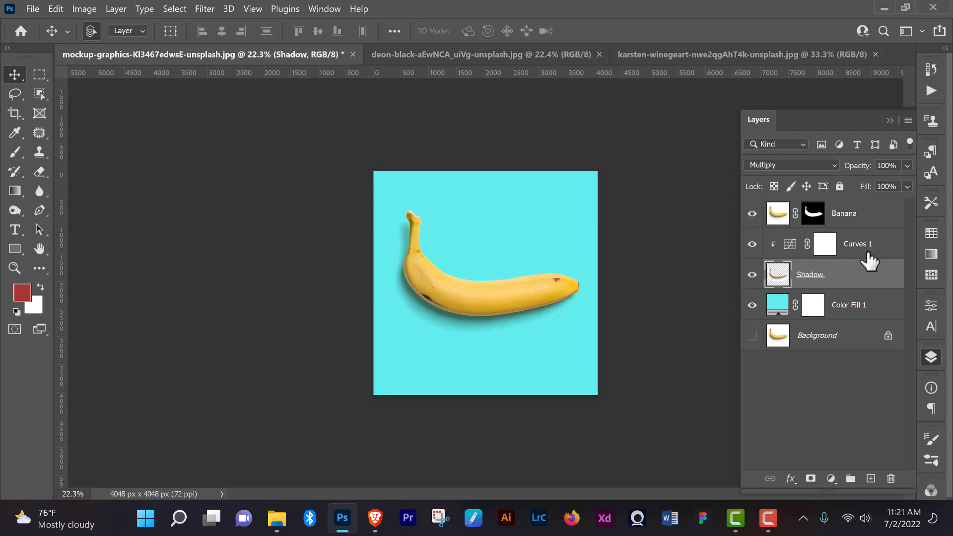
click(870, 222)
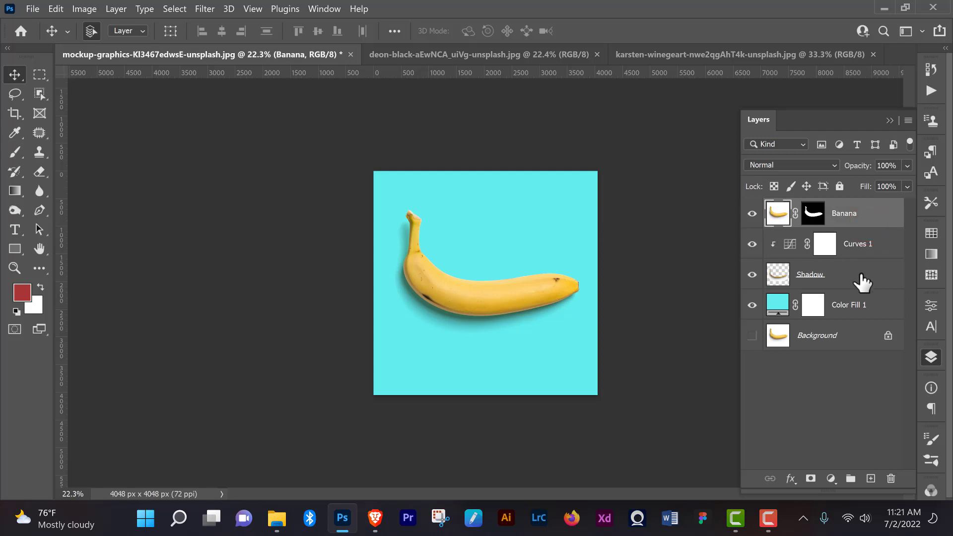
shift+click(850, 281)
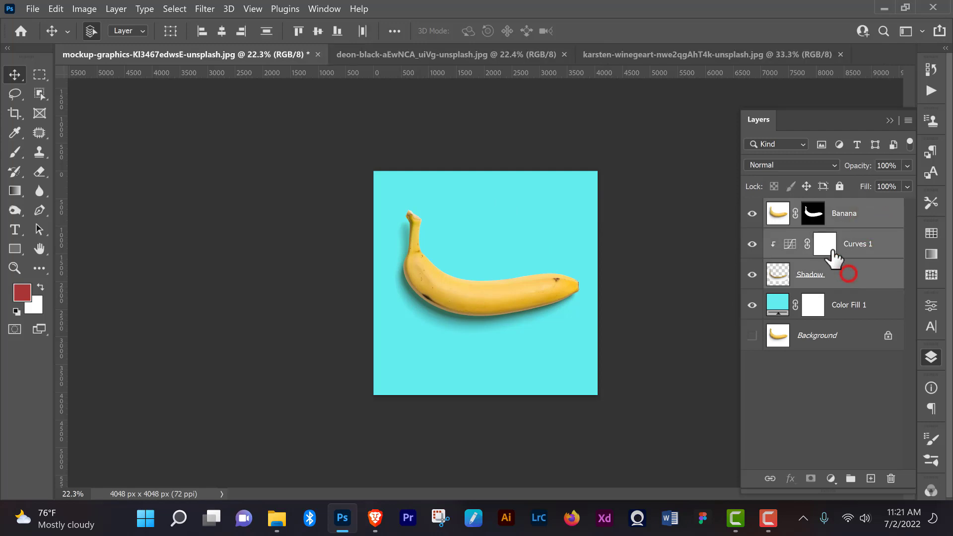
right_click(864, 278)
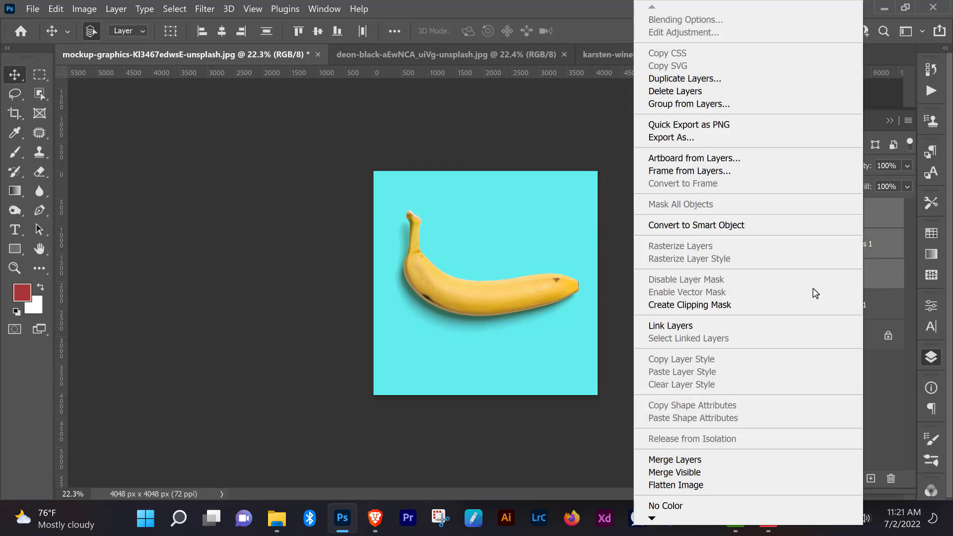
click(707, 326)
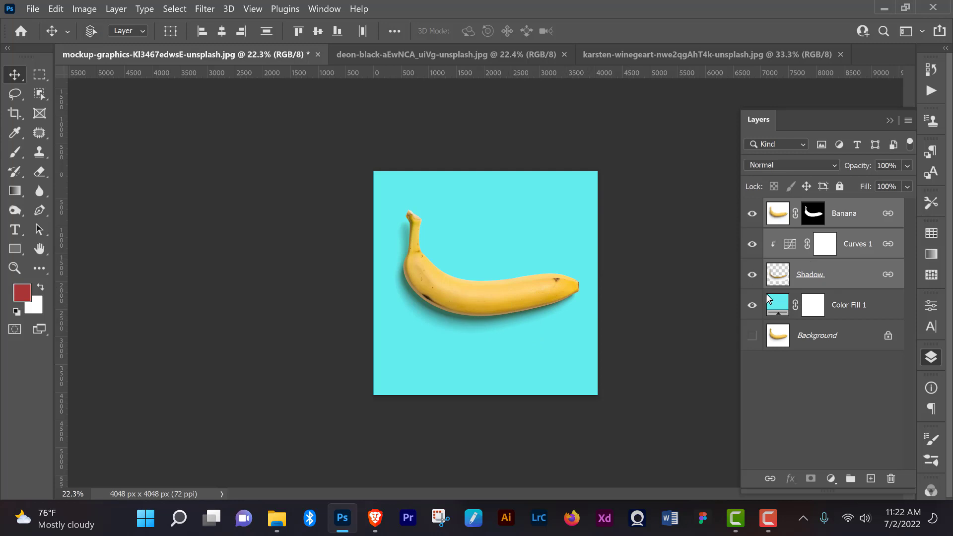
drag(767, 295, 836, 280)
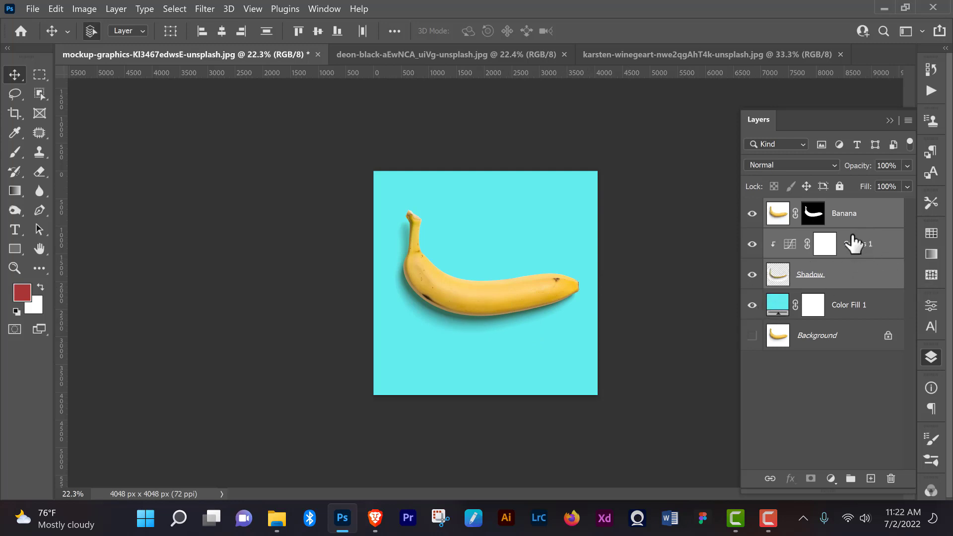
- Try moving the unlinked Banana layer on its own away from its shadow, and undo the move
click(268, 335)
drag(479, 297, 490, 269)
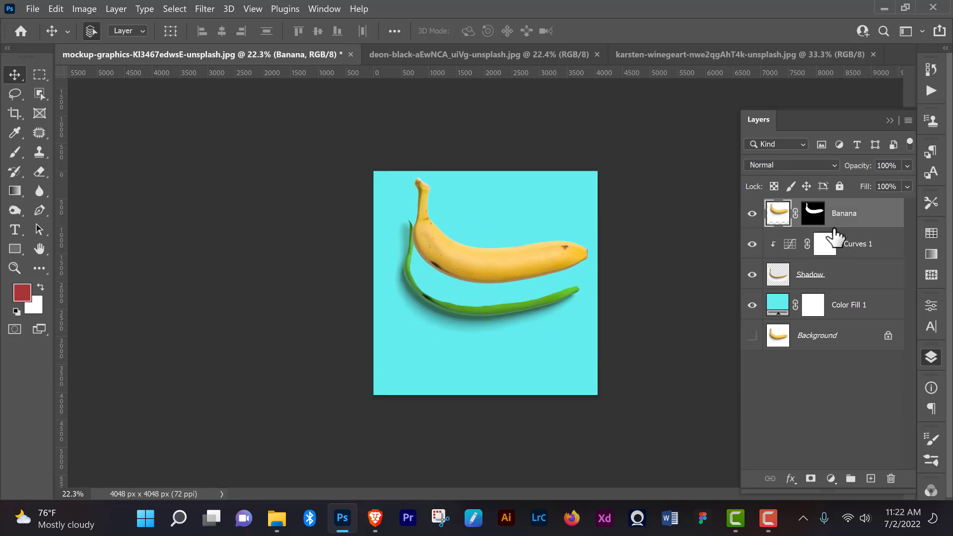
key(ctrl+z)
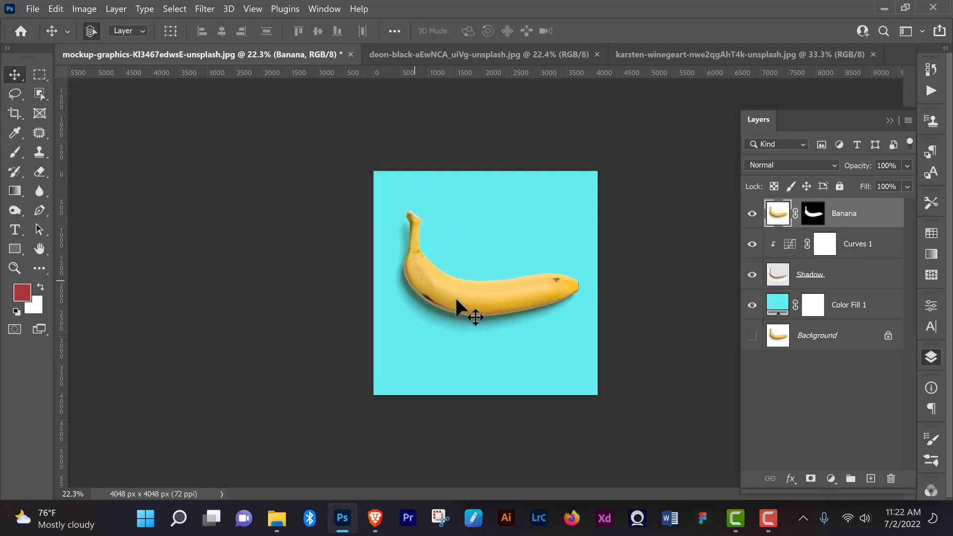
- Link the Banana, Curves 1 and Shadow layers and move the banana with its shadow slightly down the canvas
click(860, 214)
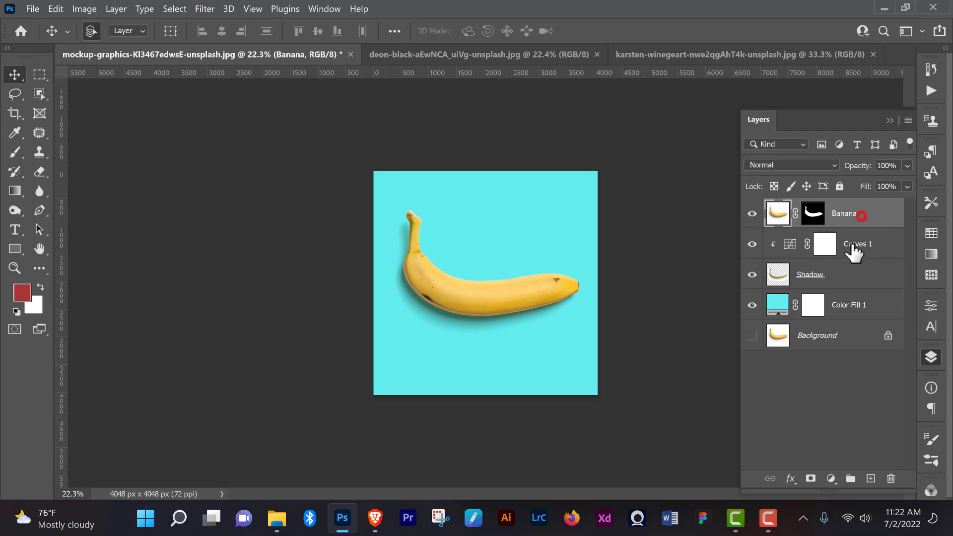
shift+click(857, 290)
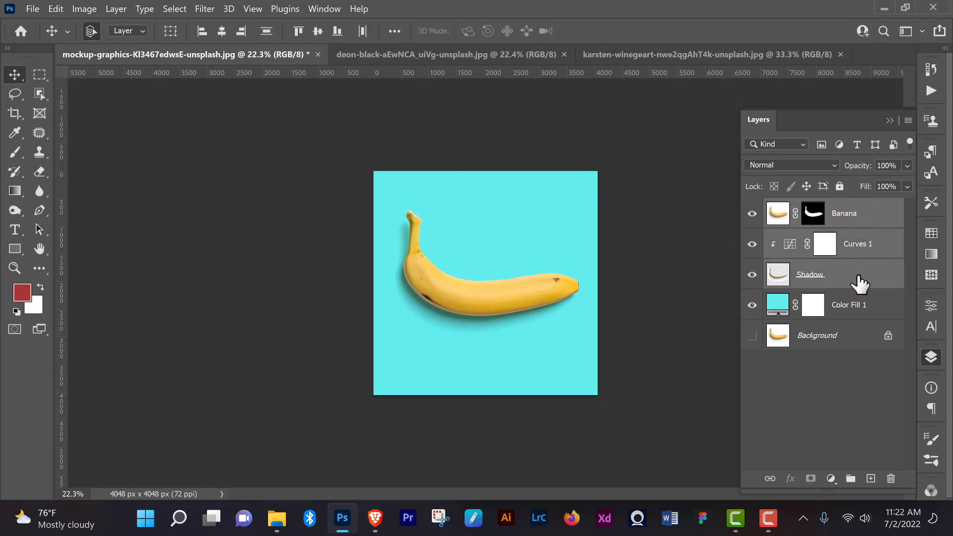
right_click(858, 282)
click(687, 326)
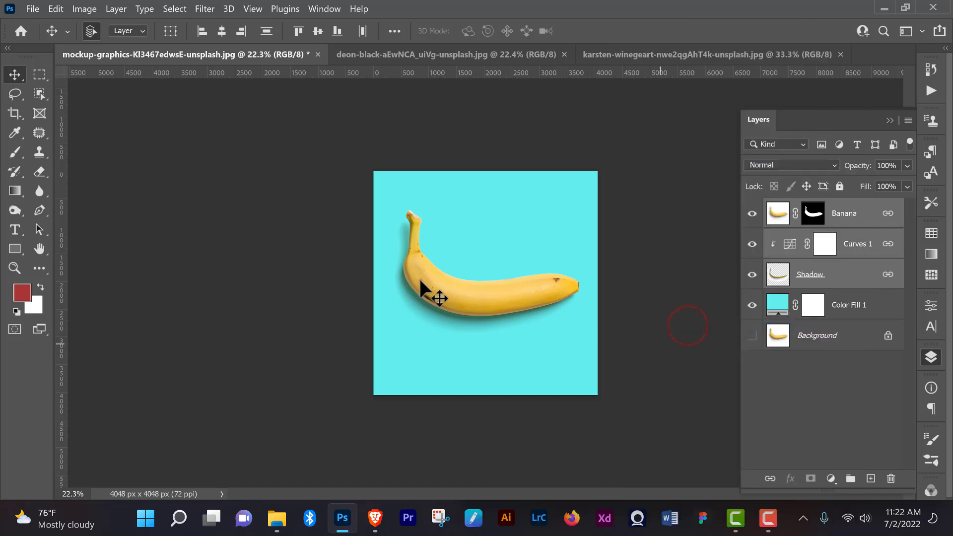
drag(419, 278, 459, 308)
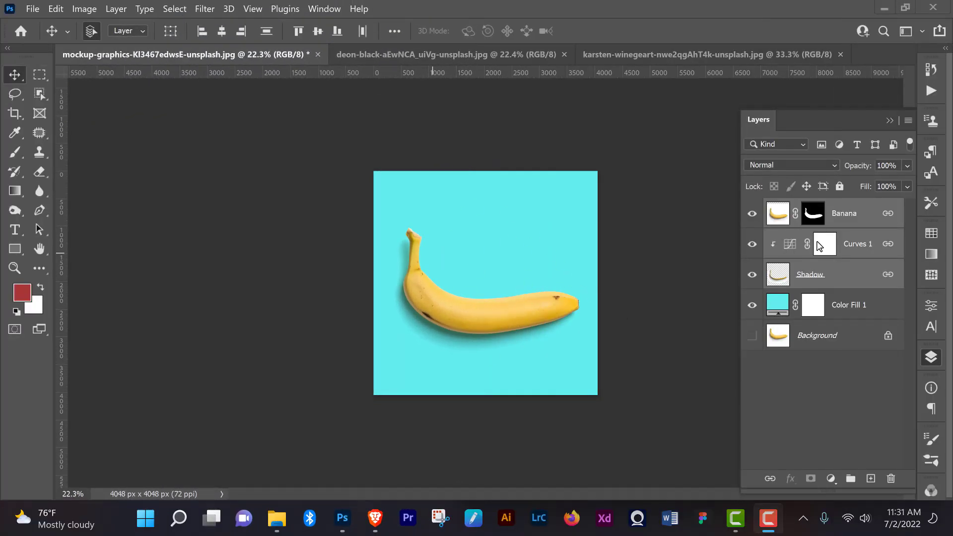
- Group the linked Banana, Curves 1 and Shadow layers and rename the group as Banana
click(849, 212)
shift+click(849, 276)
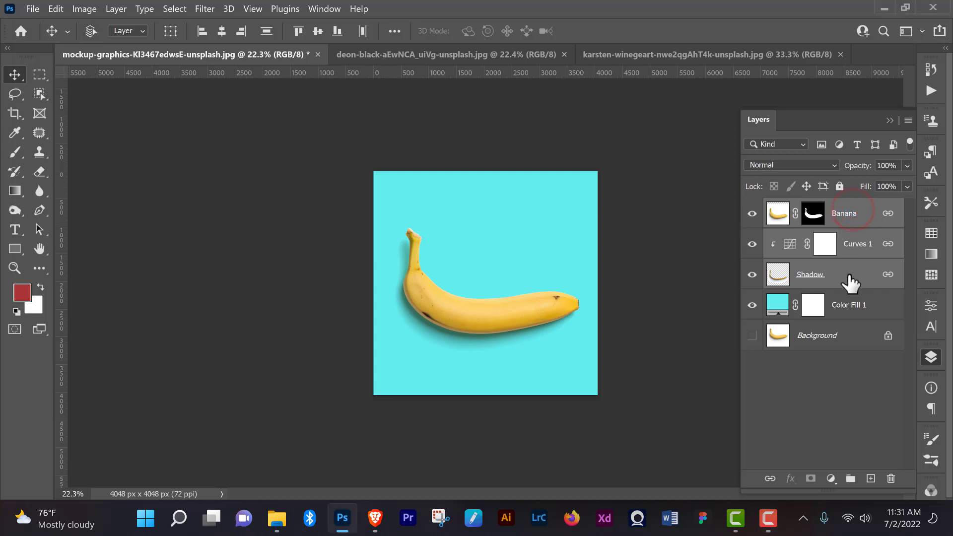
key(ctrl+g)
double_click(804, 207)
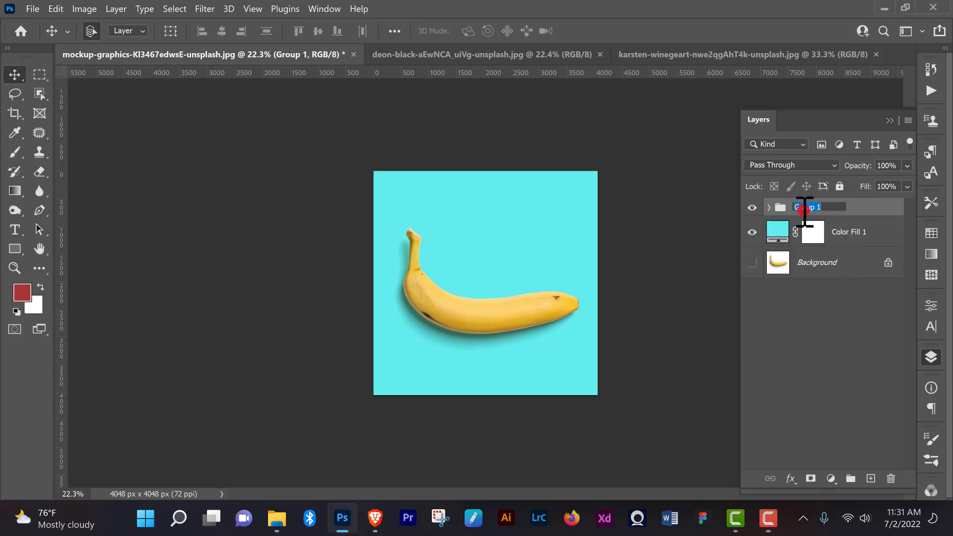
text(Banana)
click(870, 207)
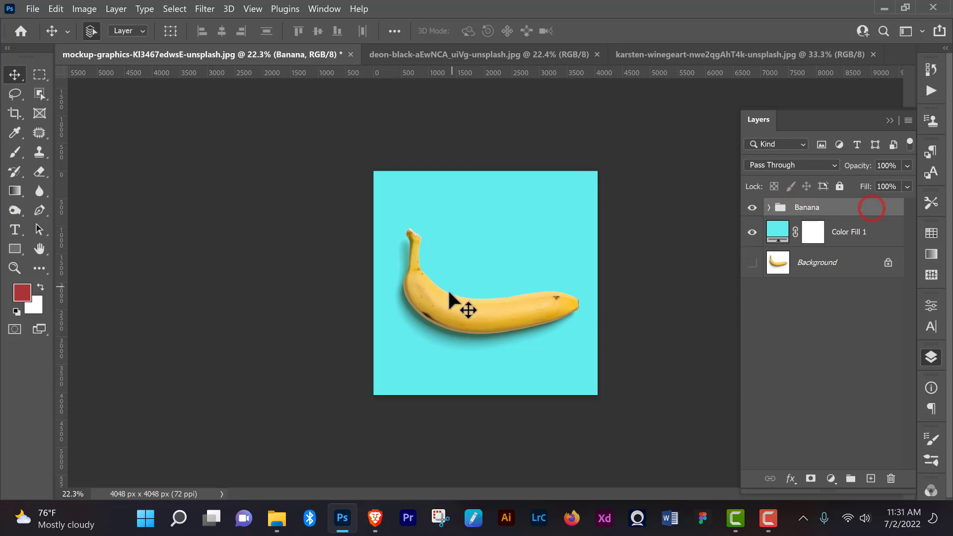
mouse_move(442, 308)
mouse_down()
mouse_move(468, 278)
mouse_move(428, 311)
mouse_move(443, 279)
mouse_move(463, 278)
mouse_move(436, 304)
mouse_move(452, 308)
mouse_up()
click(768, 207)
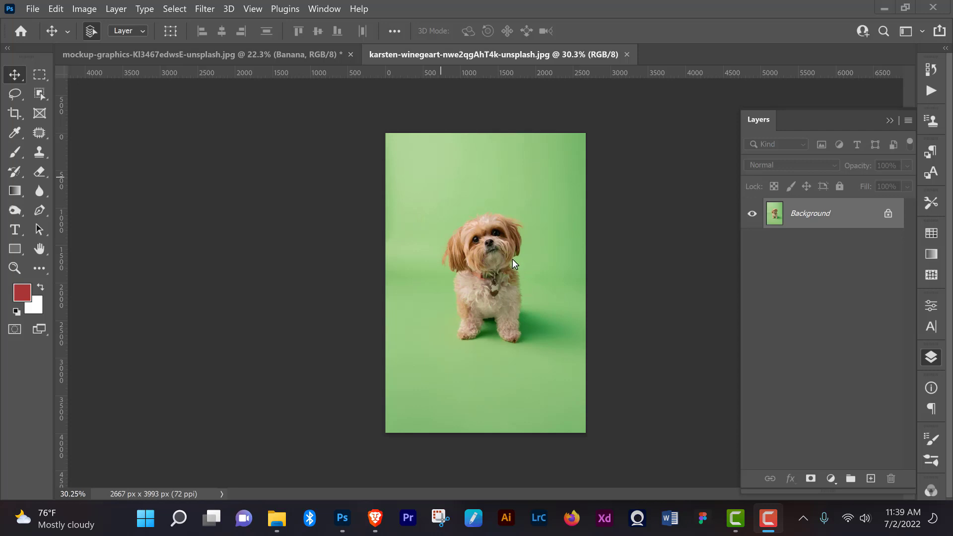
- Draw a loose Lasso selection around the dog, excluding most of its cast shadow, and open it in Select and Mask
drag(512, 263, 521, 276)
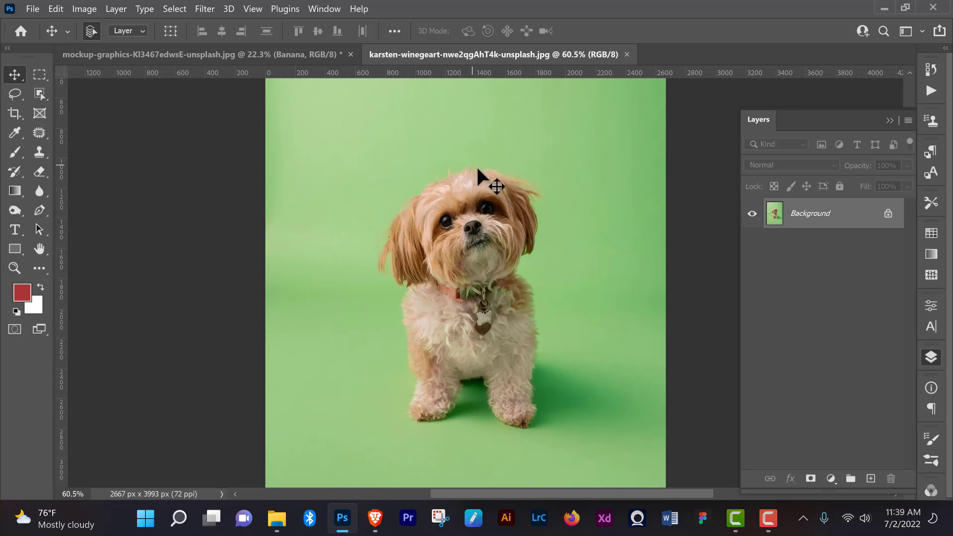
click(15, 93)
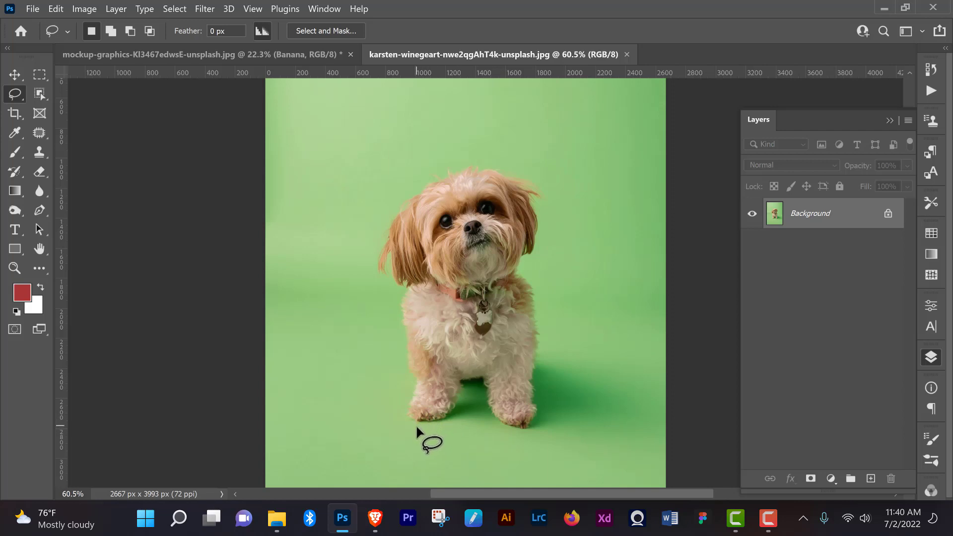
mouse_move(416, 427)
mouse_down()
mouse_move(368, 271)
mouse_move(378, 224)
mouse_move(432, 172)
mouse_up()
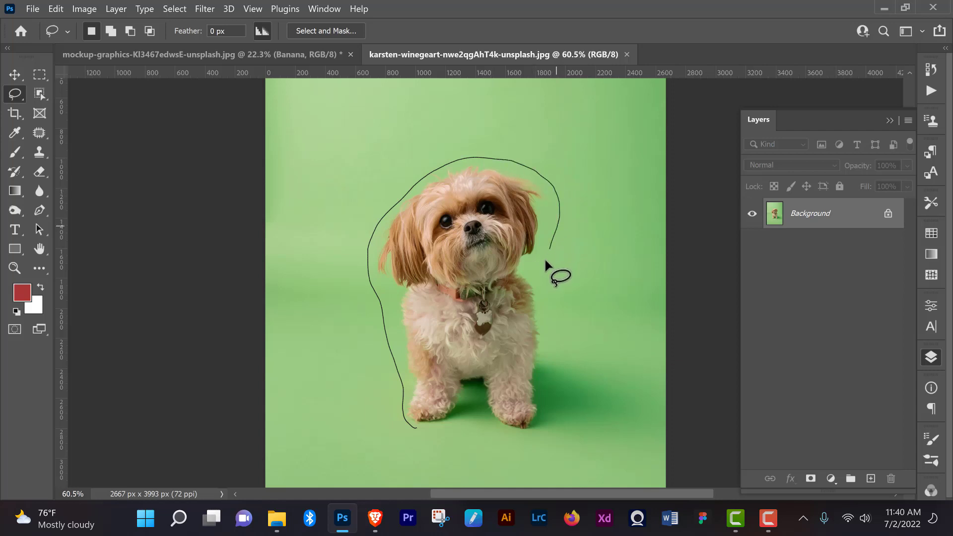
mouse_move(545, 260)
mouse_down()
mouse_move(536, 283)
mouse_move(545, 311)
mouse_up()
mouse_move(551, 420)
mouse_down()
mouse_move(525, 432)
mouse_move(497, 428)
mouse_move(481, 410)
mouse_move(422, 426)
mouse_up()
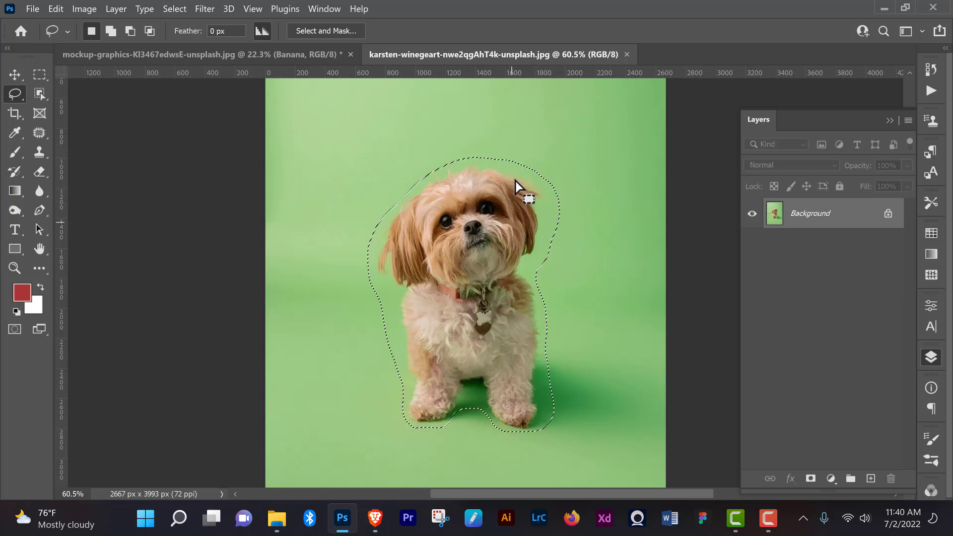
click(326, 31)
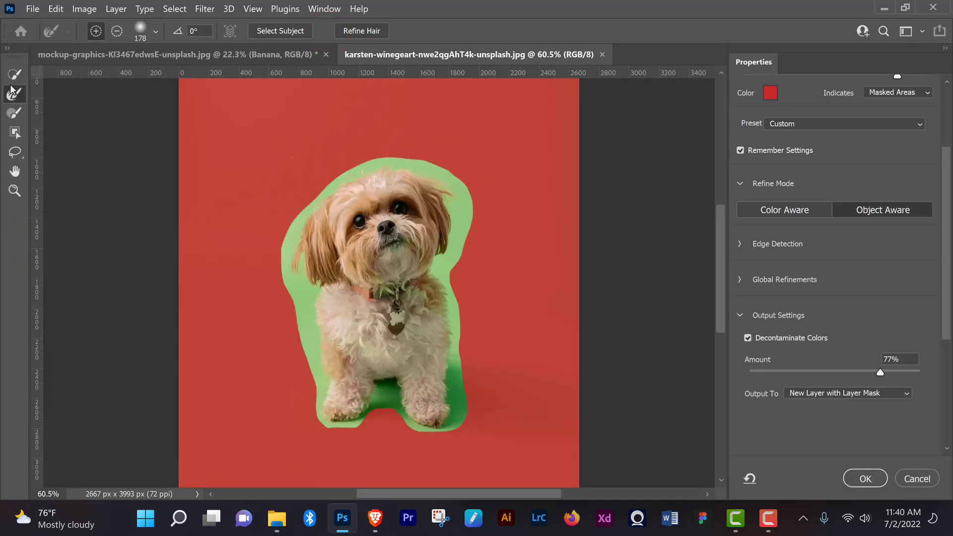
- Paint around the dog's fur and between its front legs with the Refine Edge Brush at 184 px to remove the background
click(18, 95)
click(155, 32)
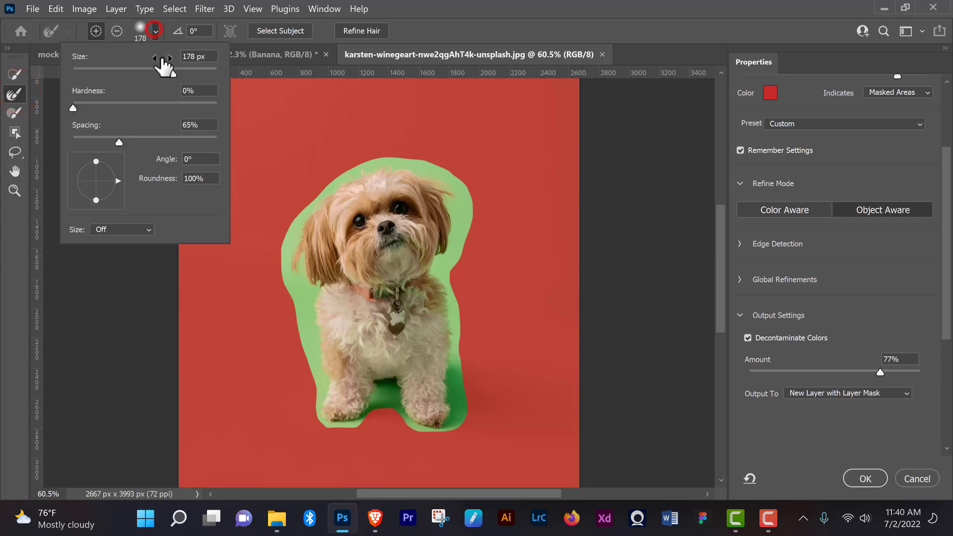
click(420, 32)
mouse_move(330, 202)
mouse_down()
mouse_move(442, 166)
mouse_move(430, 170)
mouse_move(440, 166)
mouse_move(451, 186)
mouse_move(451, 281)
mouse_up()
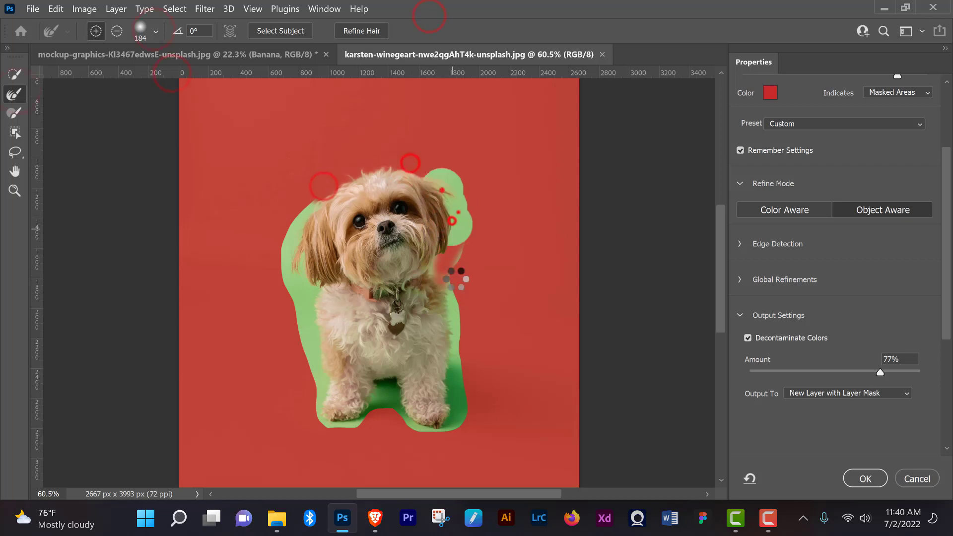
mouse_move(466, 390)
mouse_down()
mouse_move(322, 379)
mouse_move(363, 426)
mouse_move(467, 170)
mouse_up()
drag(381, 388, 331, 430)
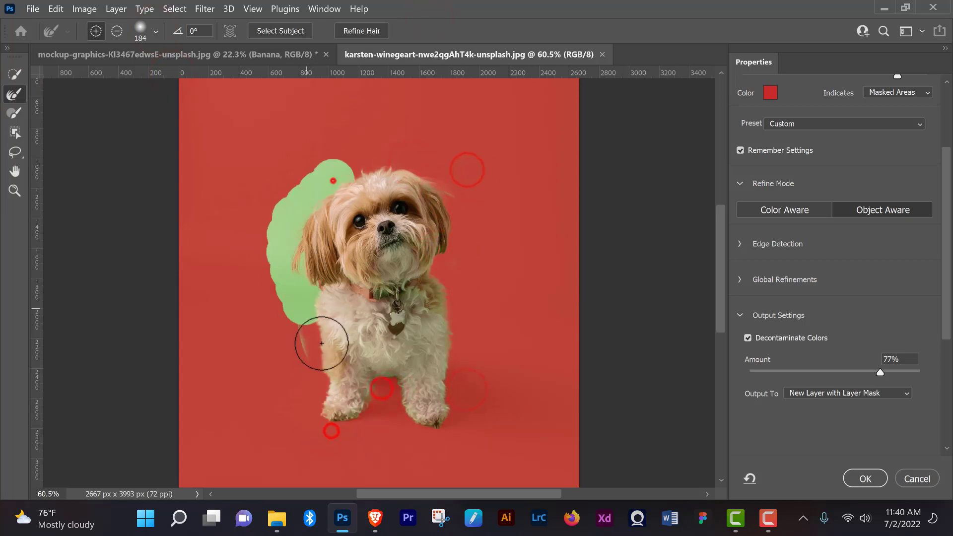
drag(291, 299, 304, 320)
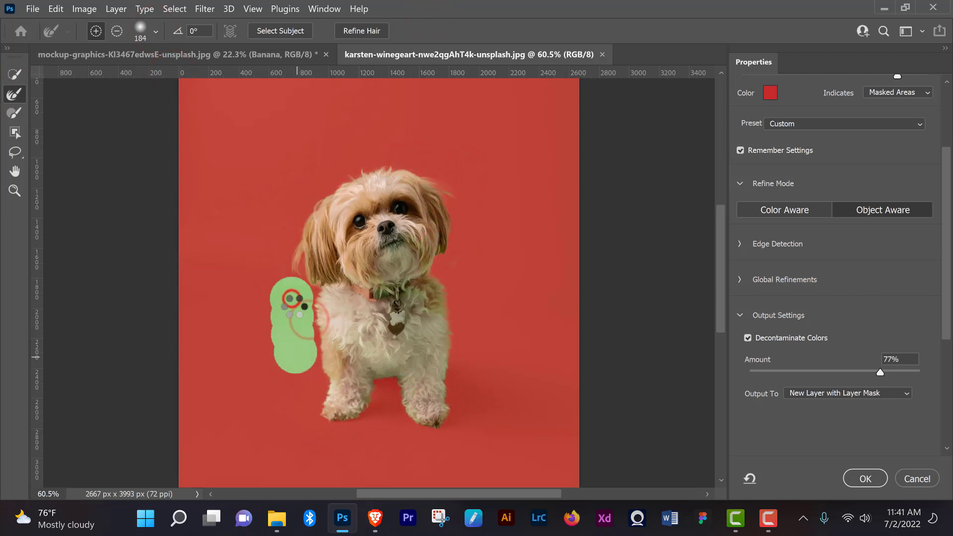
drag(278, 235, 285, 297)
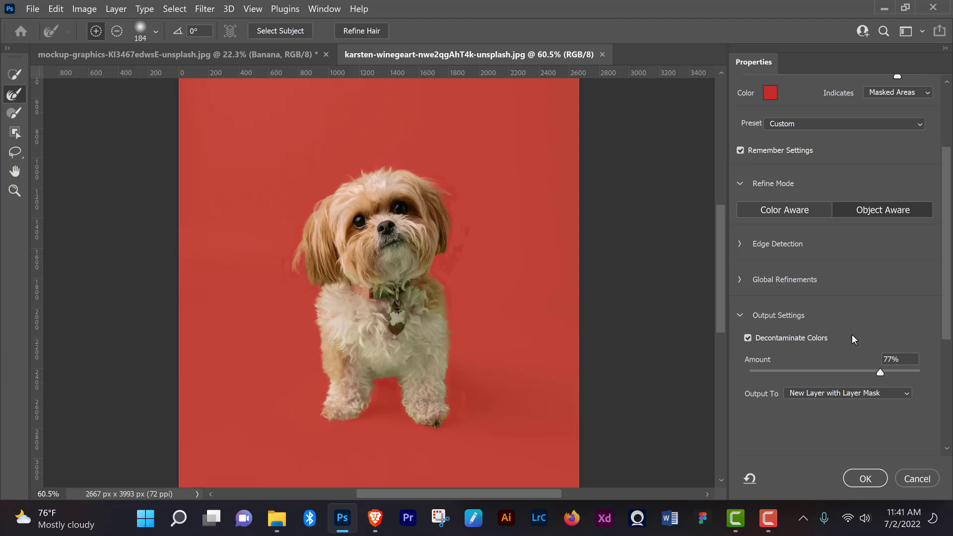
- Compare the dog's fur edges with Decontaminate Colors switched off and on
click(747, 338)
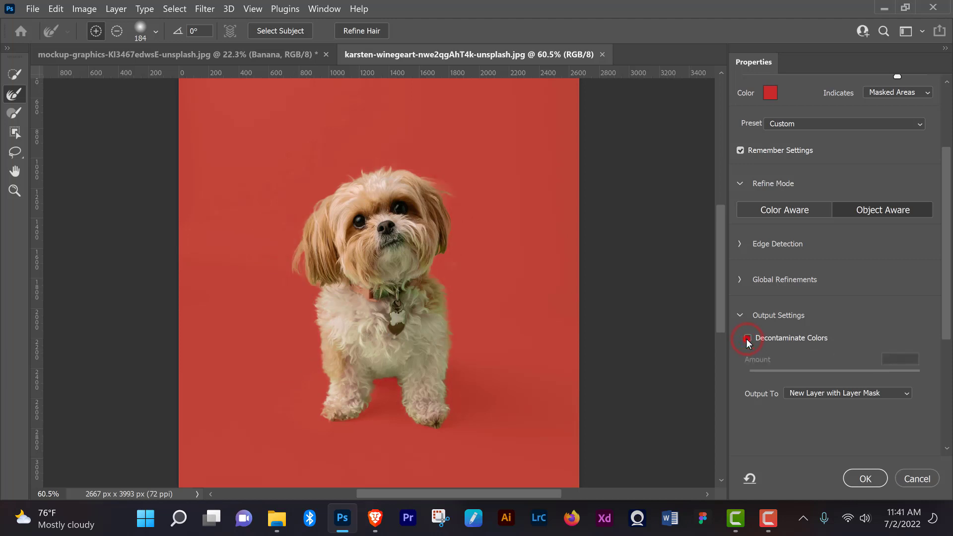
click(746, 339)
click(746, 338)
click(747, 338)
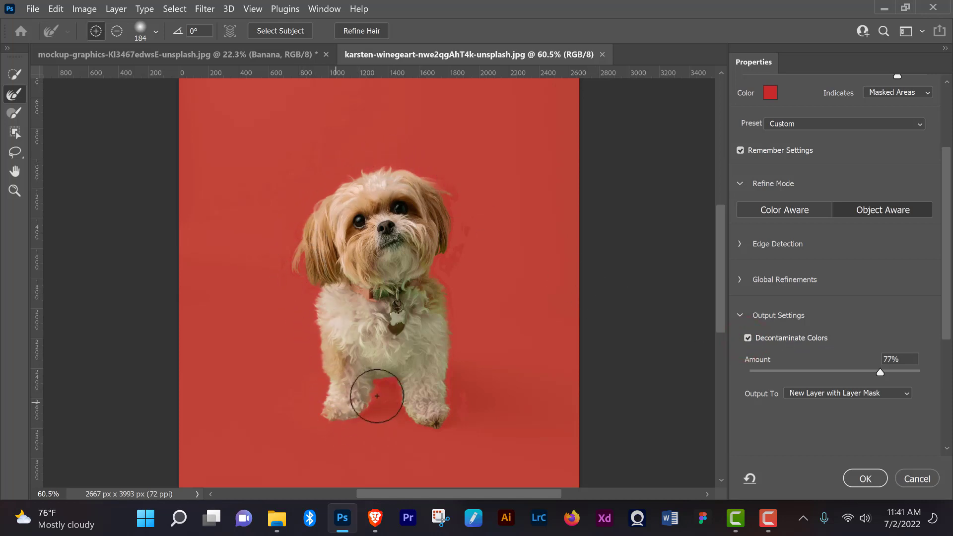
mouse_move(456, 226)
mouse_down()
mouse_move(440, 255)
mouse_move(463, 347)
mouse_move(449, 432)
mouse_move(379, 387)
mouse_move(361, 419)
mouse_move(327, 417)
mouse_move(298, 243)
mouse_move(292, 263)
mouse_up()
drag(341, 175, 450, 169)
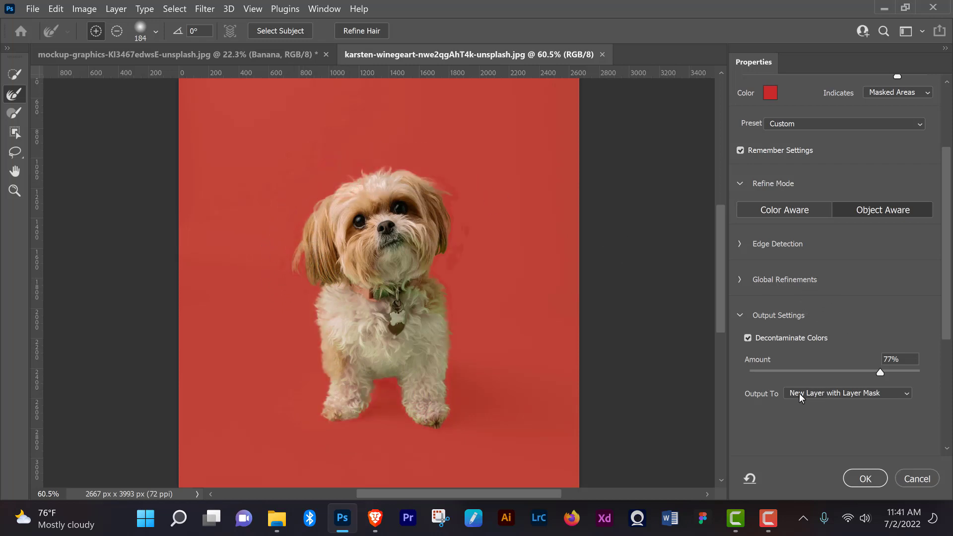
- Output the refined dog selection to a New Layer with Layer Mask
click(833, 394)
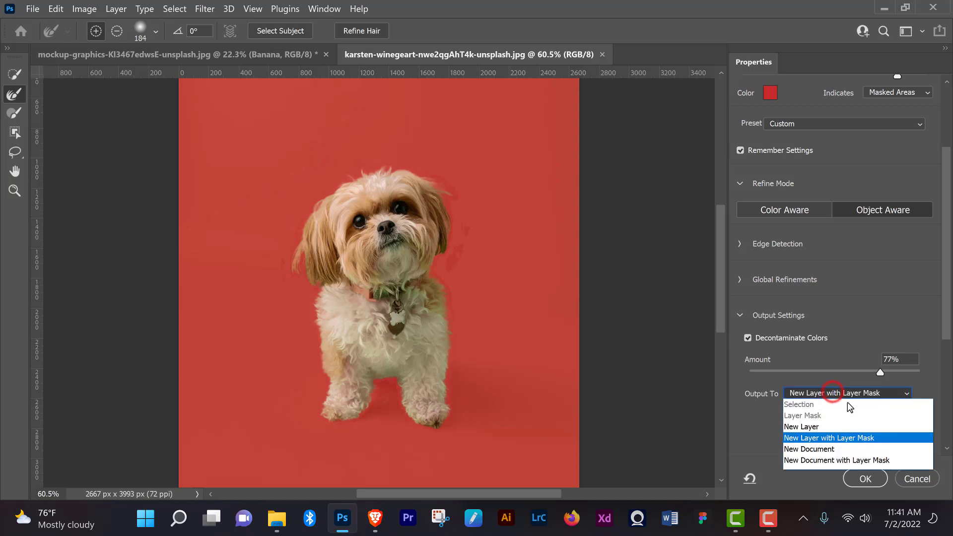
click(844, 439)
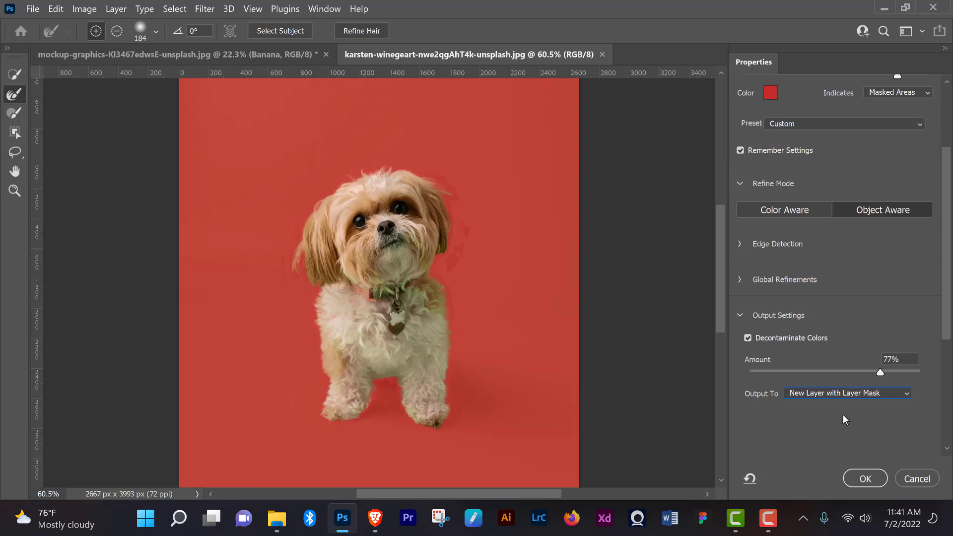
click(870, 479)
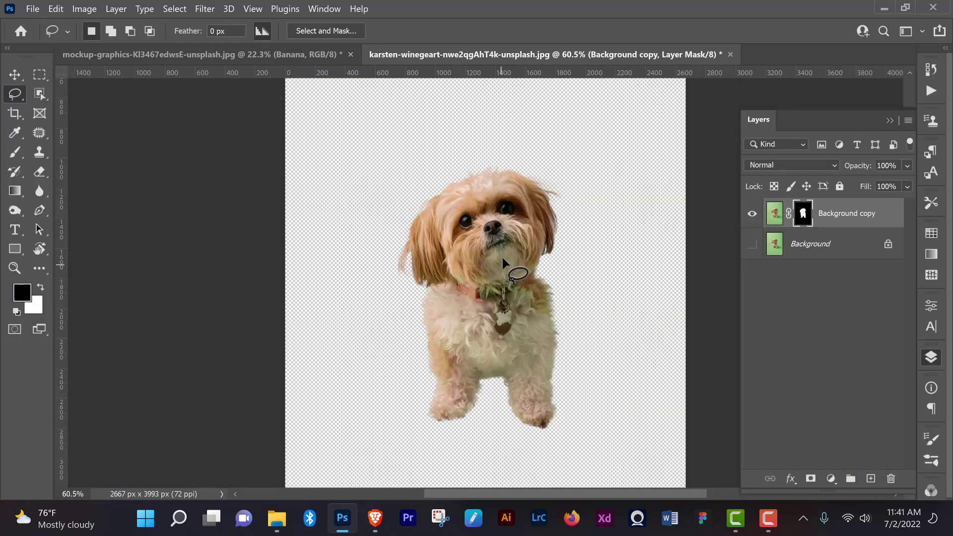
mouse_move(539, 254)
mouse_down()
mouse_move(531, 262)
mouse_move(544, 276)
mouse_move(532, 265)
mouse_up()
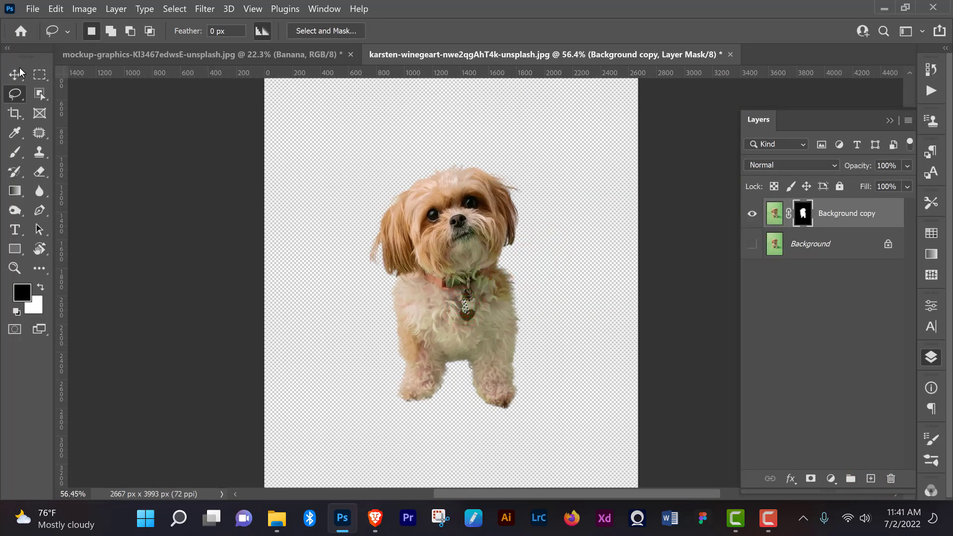
- Hide the masked Background copy layer, then select the original Background layer and make it visible
click(14, 74)
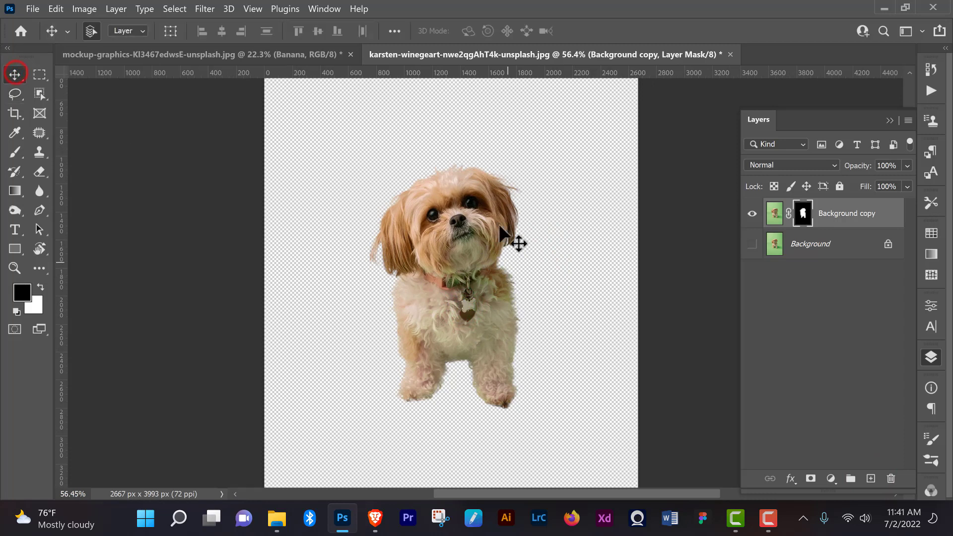
click(752, 213)
click(819, 244)
click(752, 244)
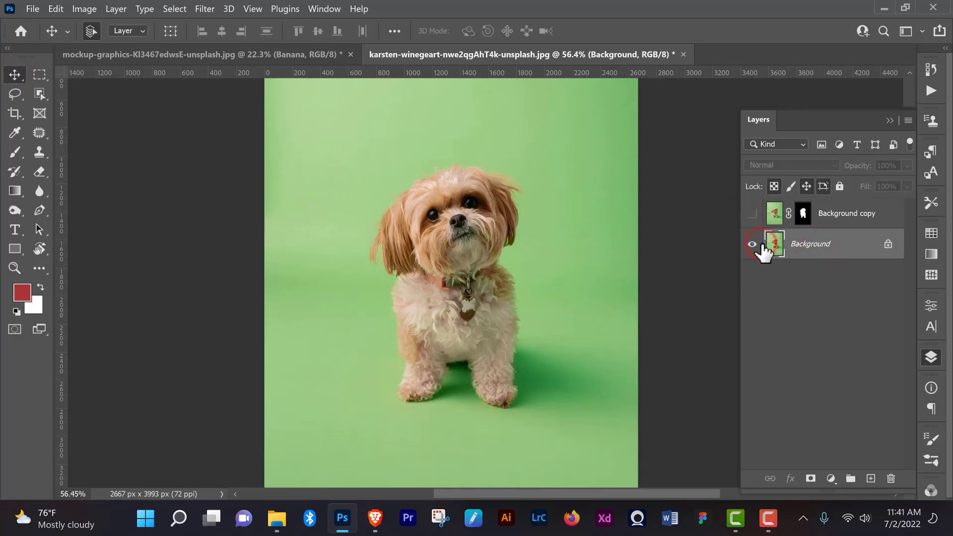
- Draw a loose Lasso selection around the dog's front paws and cast shadow, extending it to the canvas's right edge
click(585, 406)
drag(556, 389, 562, 343)
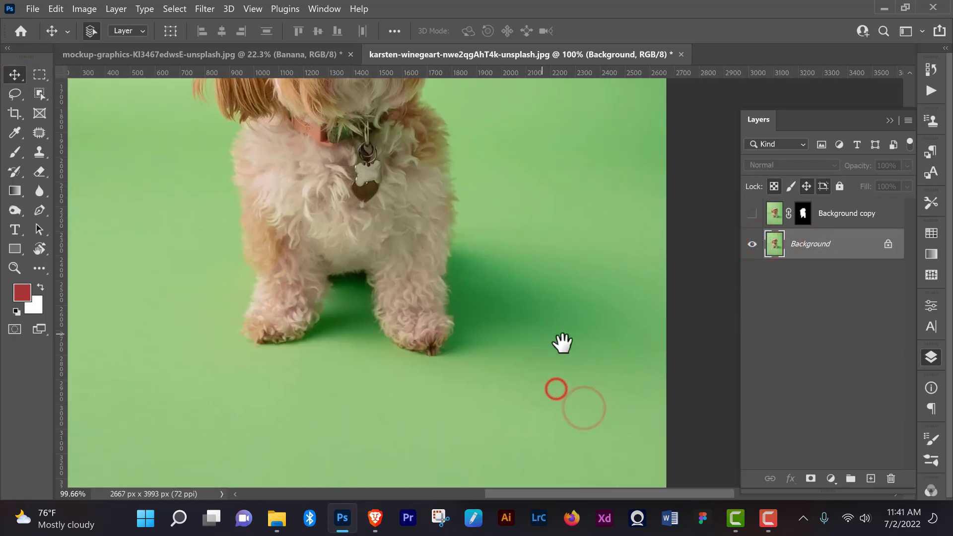
click(16, 94)
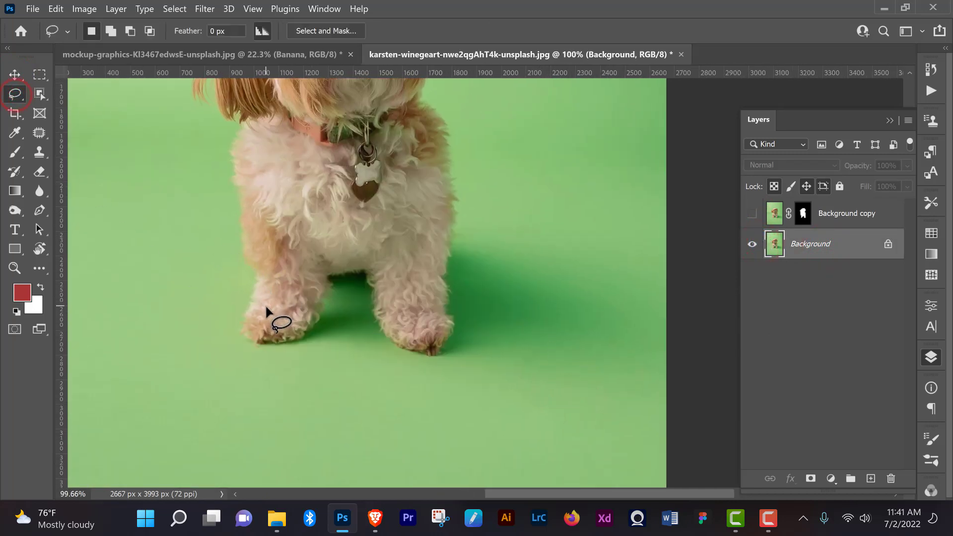
mouse_move(247, 309)
mouse_down()
mouse_move(243, 351)
mouse_move(259, 360)
mouse_move(339, 358)
mouse_move(416, 377)
mouse_move(484, 381)
mouse_up()
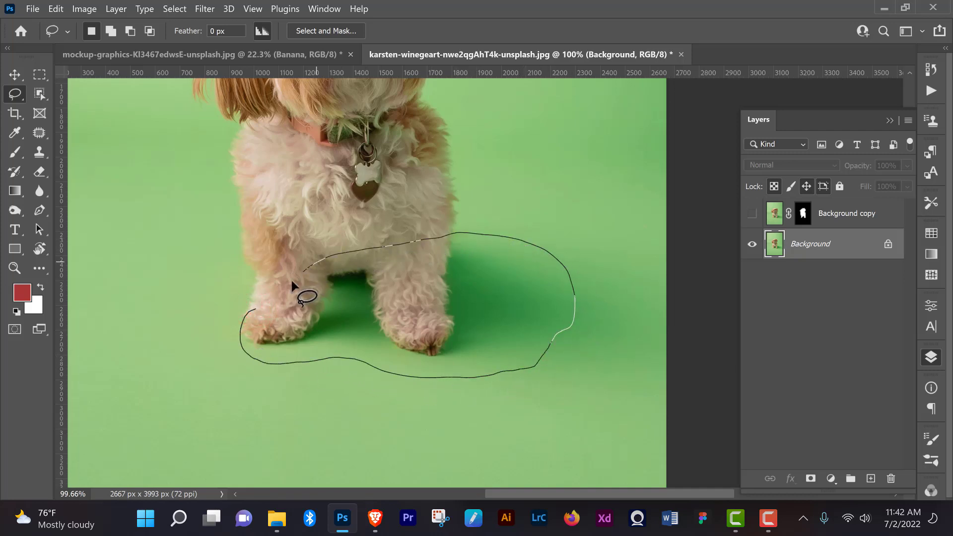
drag(254, 310, 255, 310)
key(shift)
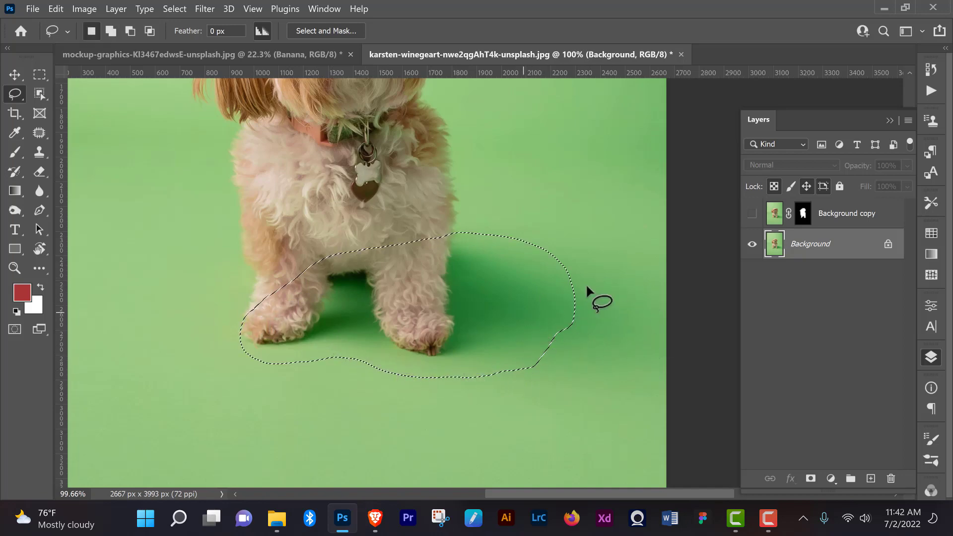
scroll(578, 297, down, 5)
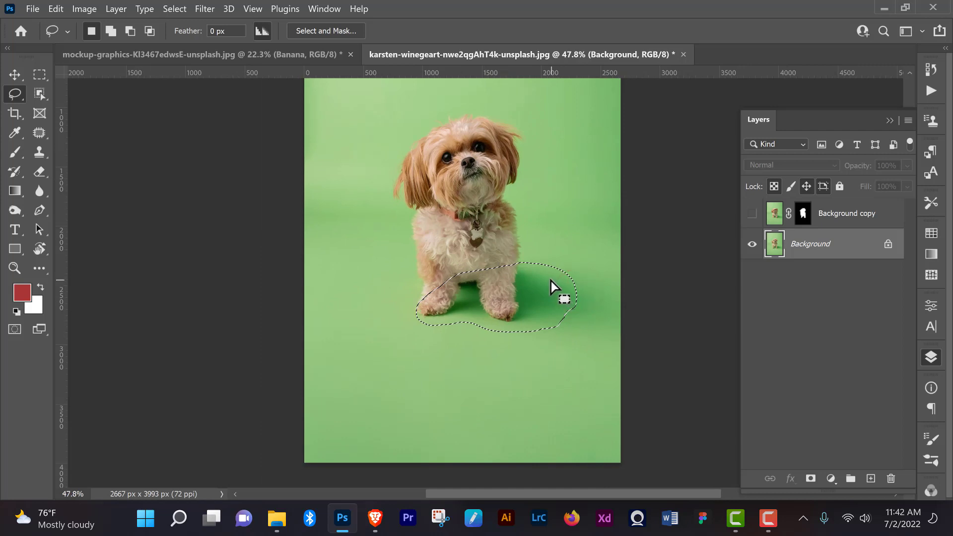
key(shift)
mouse_move(540, 271)
mouse_down()
mouse_move(598, 273)
mouse_move(621, 305)
mouse_move(617, 333)
mouse_move(551, 340)
mouse_move(522, 318)
mouse_up()
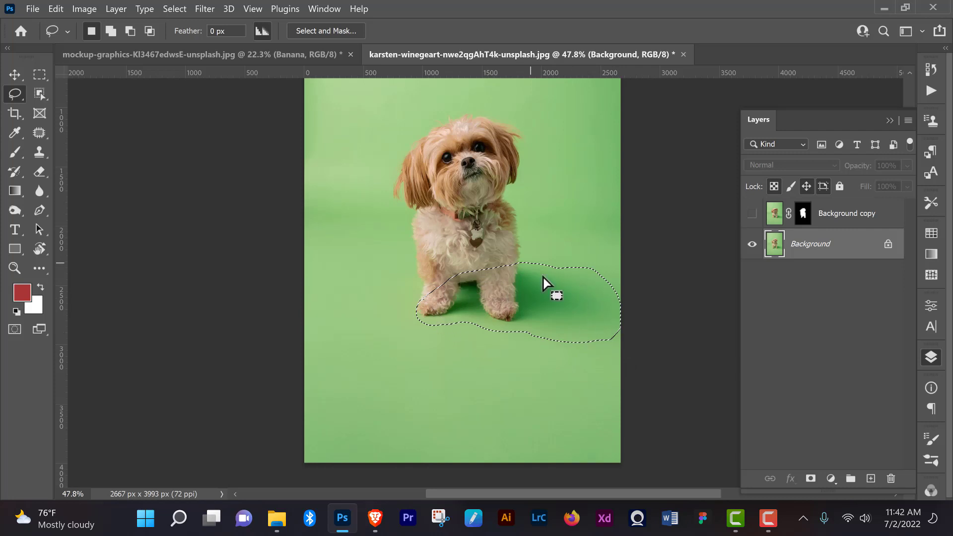
- Copy the selected shadow area from the Background layer to a new layer and hide the Background layer
click(824, 248)
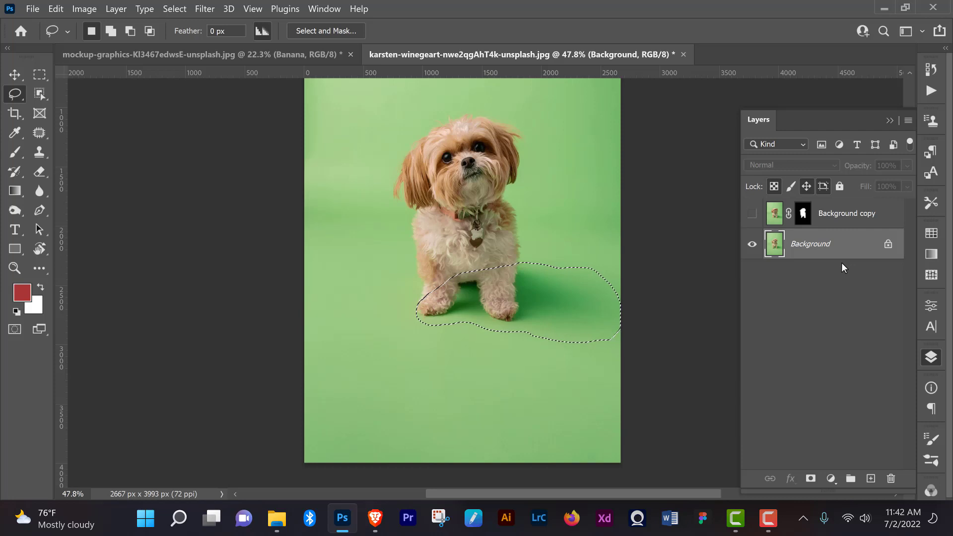
key(ctrl+j)
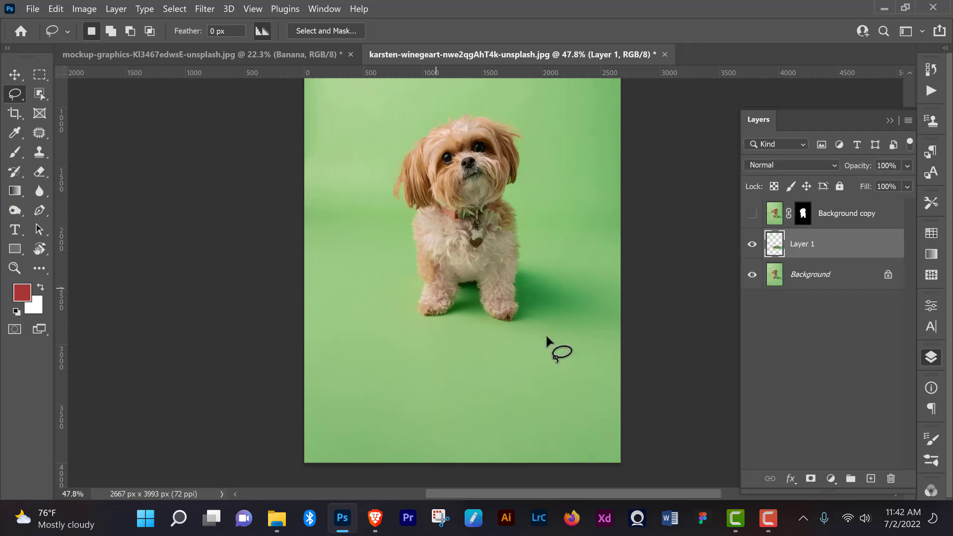
click(752, 275)
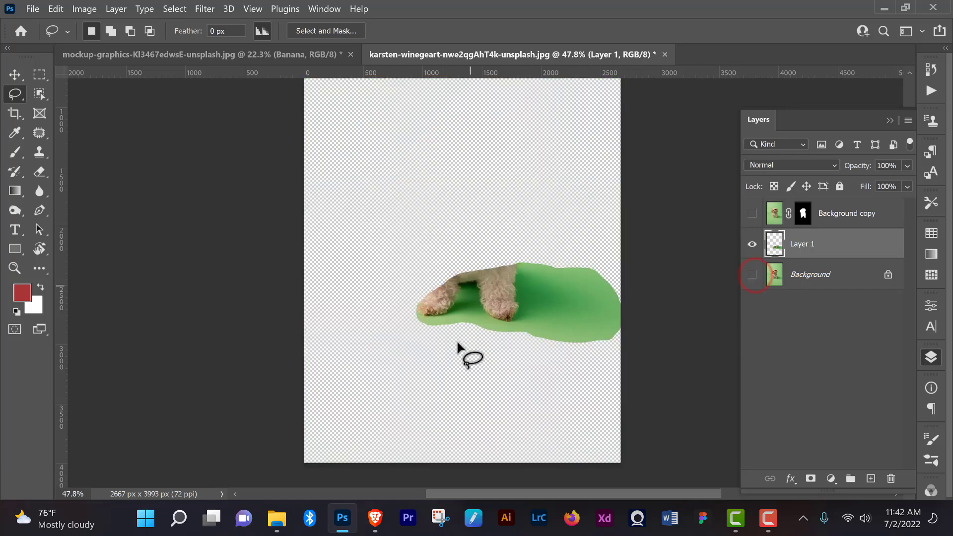
click(15, 75)
- Look at the banana document with its original shadow and return to the dog document
key(ctrl+Tab)
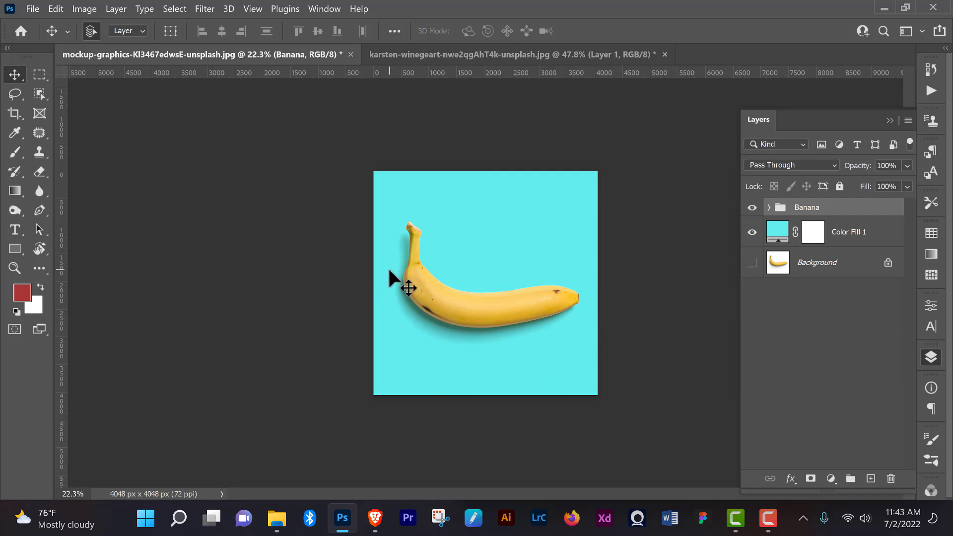
click(458, 52)
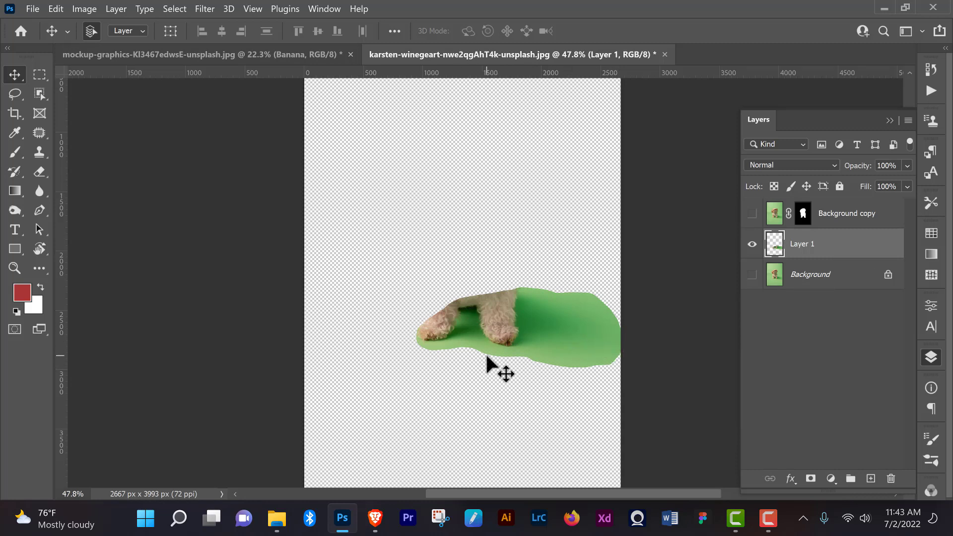
click(84, 9)
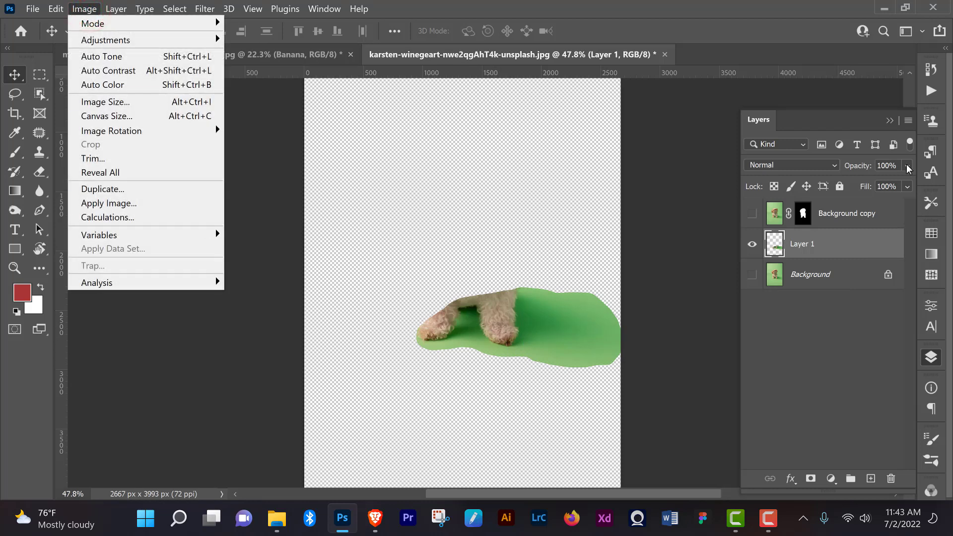
- Rename Layer 1 as Shadow and the Background copy layer as Puppy
click(807, 242)
double_click(807, 243)
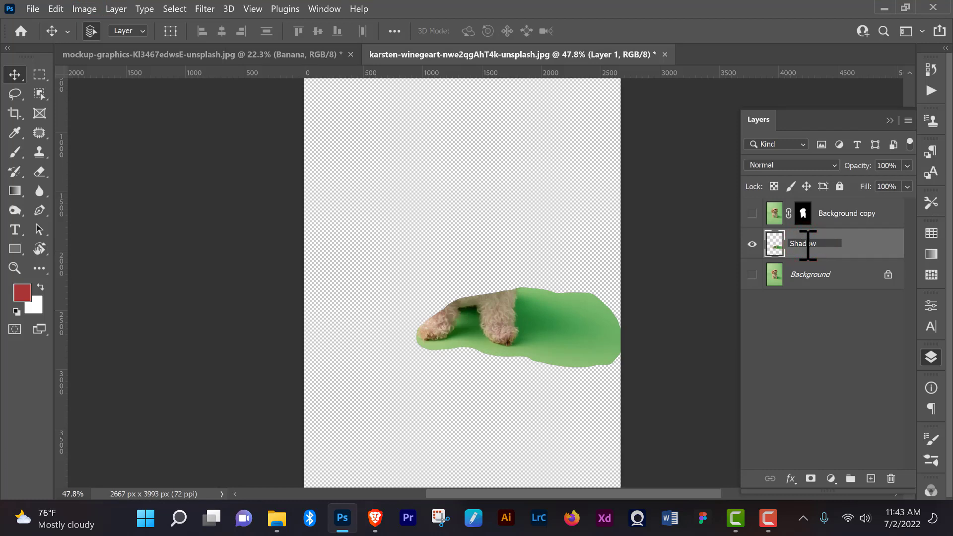
key(Return)
double_click(840, 213)
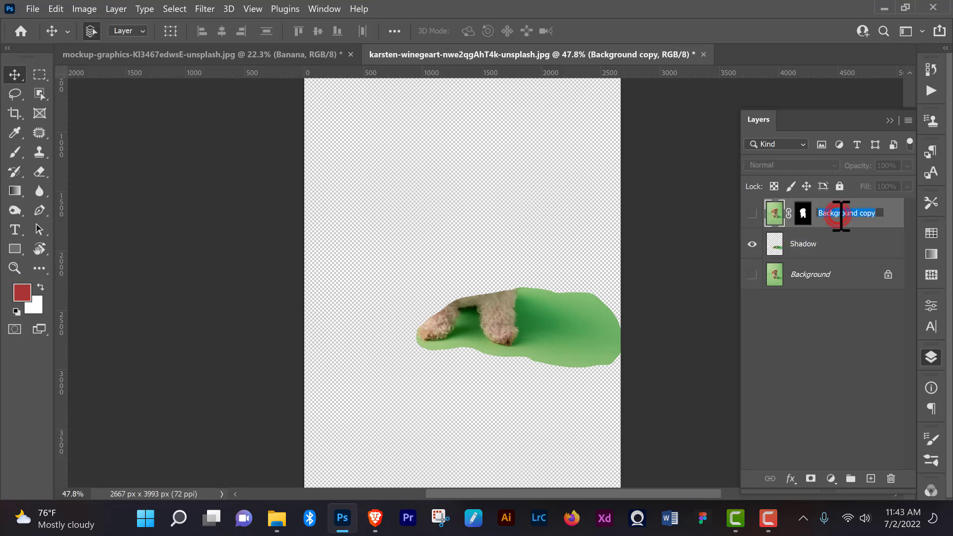
text(Pupp)
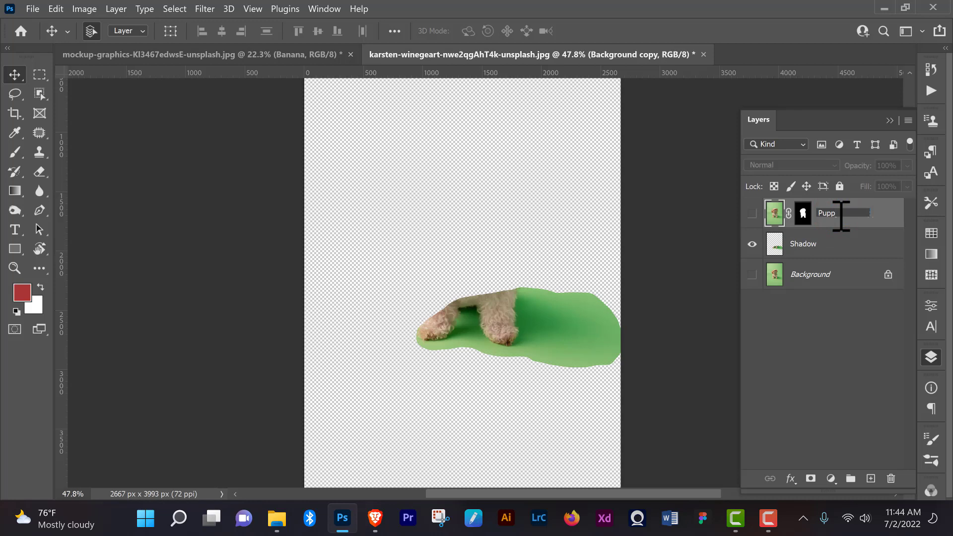
text(y)
- Turn the Shadow layer grey with a Hue/Saturation adjustment, setting Saturation to -100 and Lightness to +16
click(850, 243)
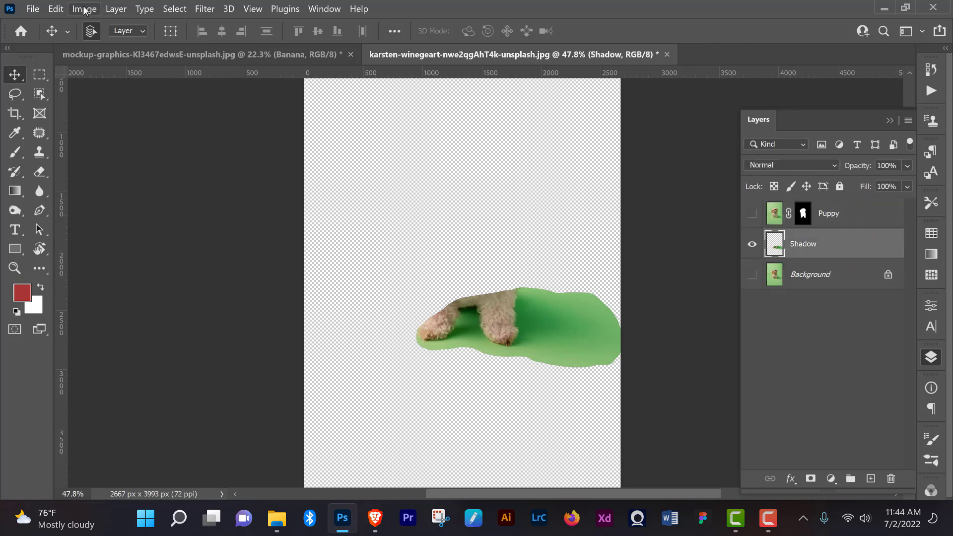
click(85, 9)
mouse_move(213, 39)
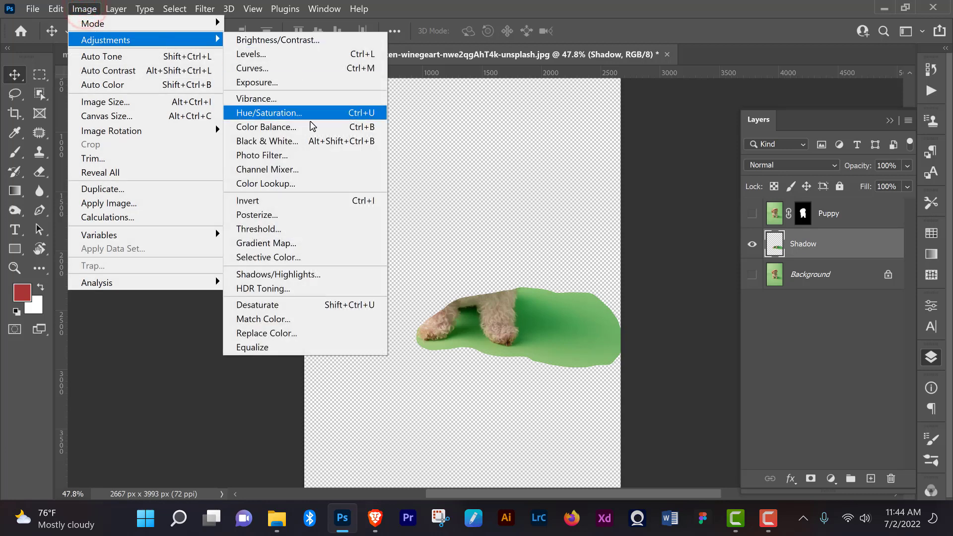
click(295, 114)
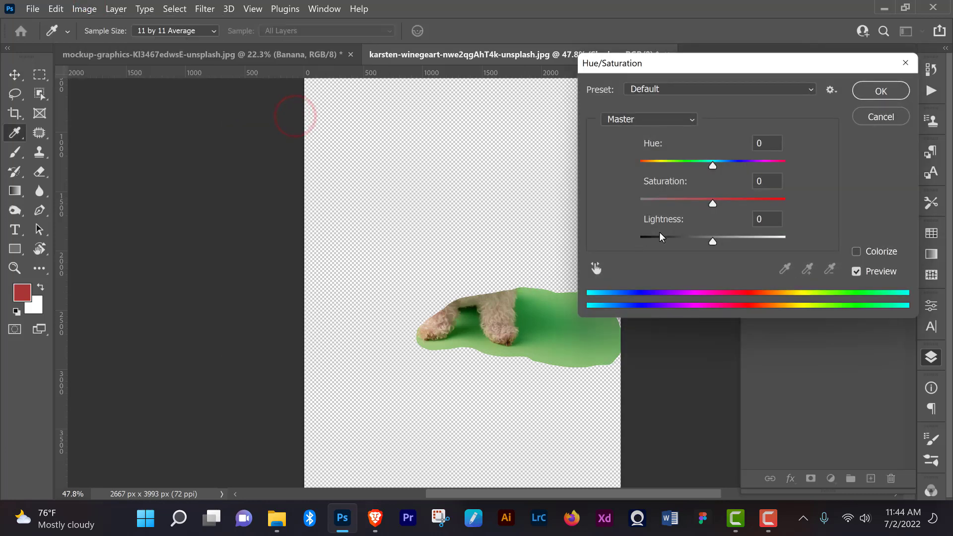
drag(715, 203, 656, 222)
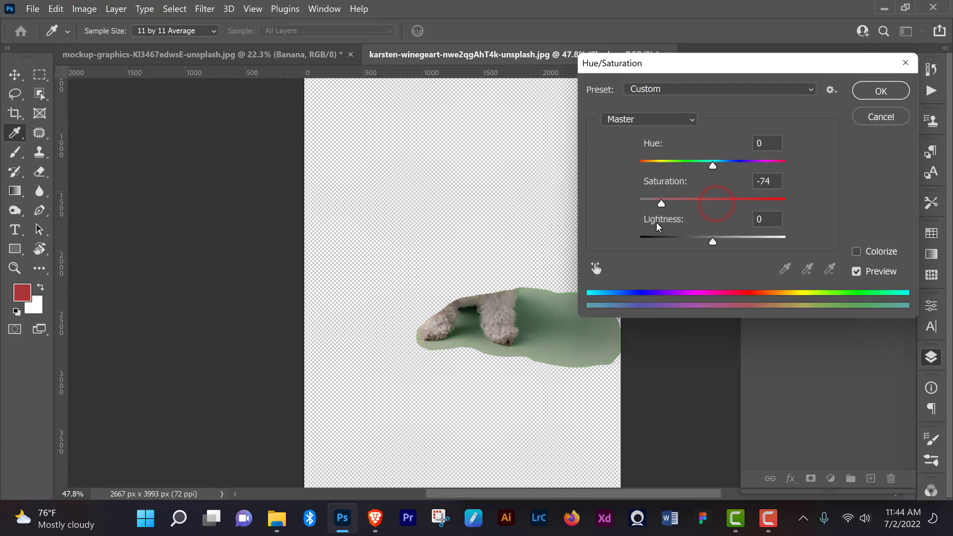
drag(600, 230, 599, 229)
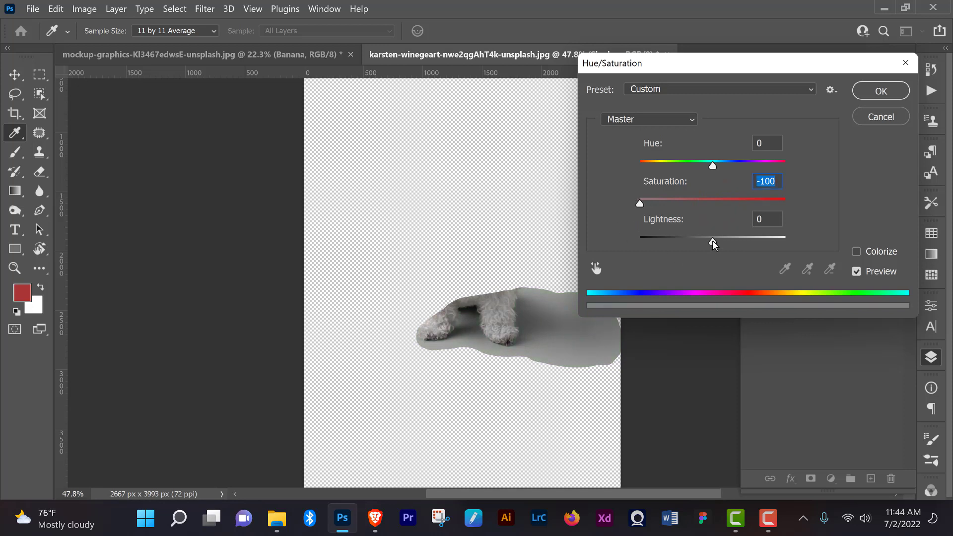
drag(713, 243, 724, 248)
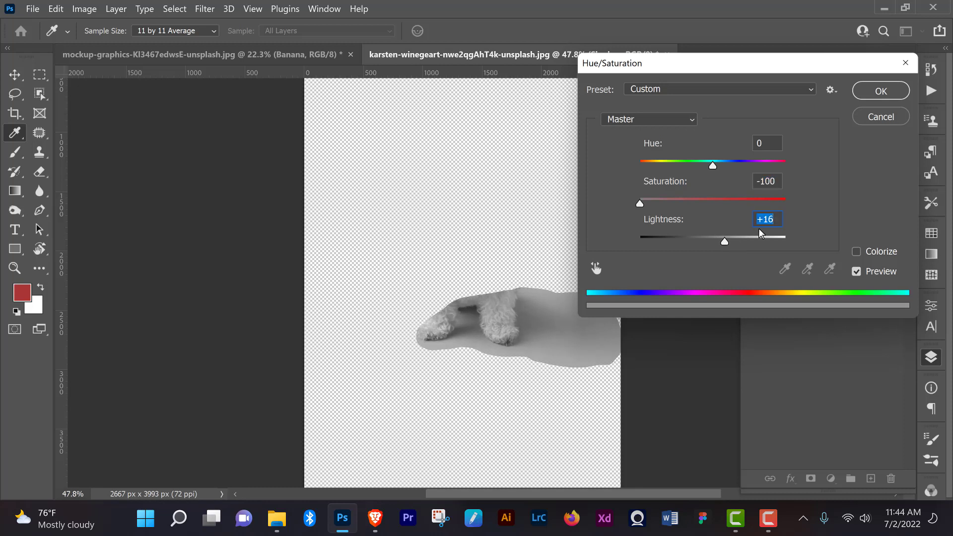
click(874, 89)
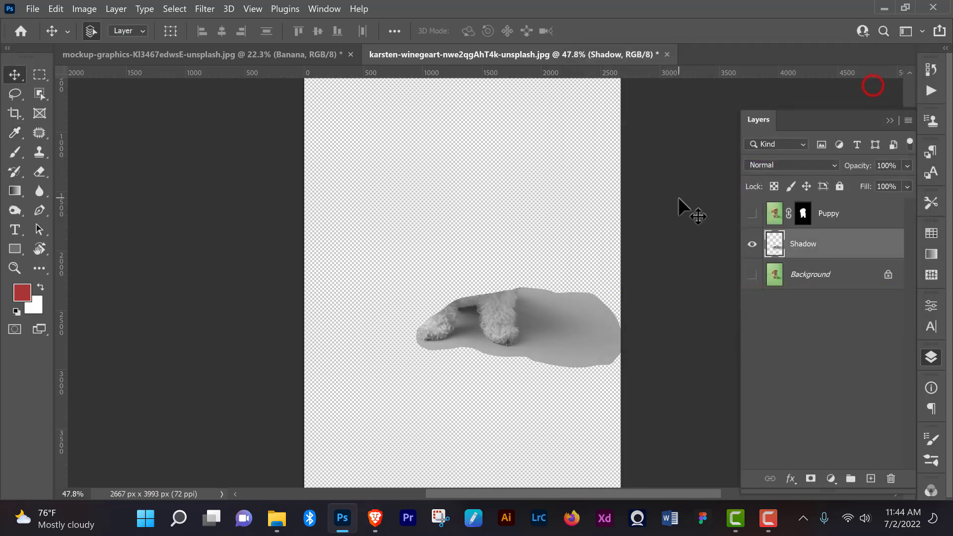
- Add a bright cyan Solid Color fill layer directly above the Background layer
click(835, 281)
click(830, 477)
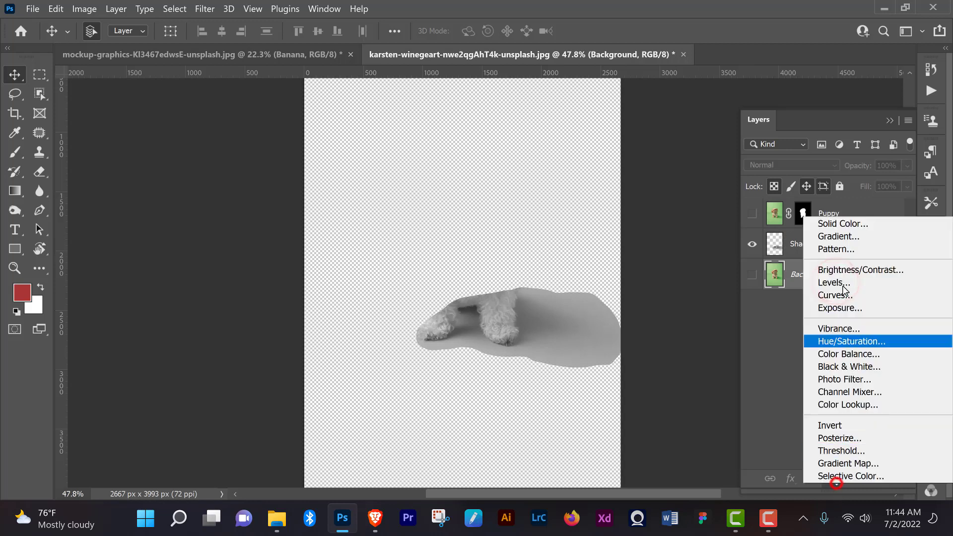
click(856, 223)
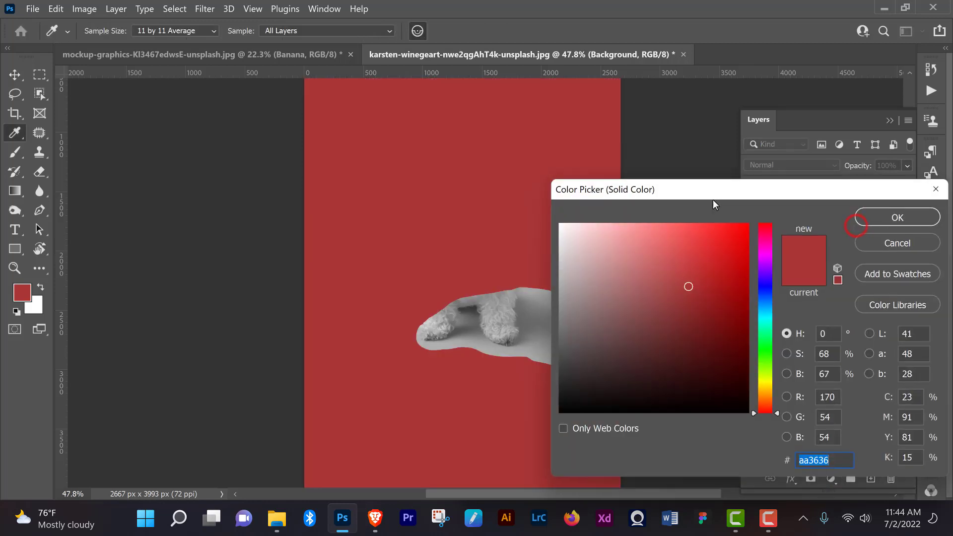
click(763, 324)
click(696, 239)
click(758, 314)
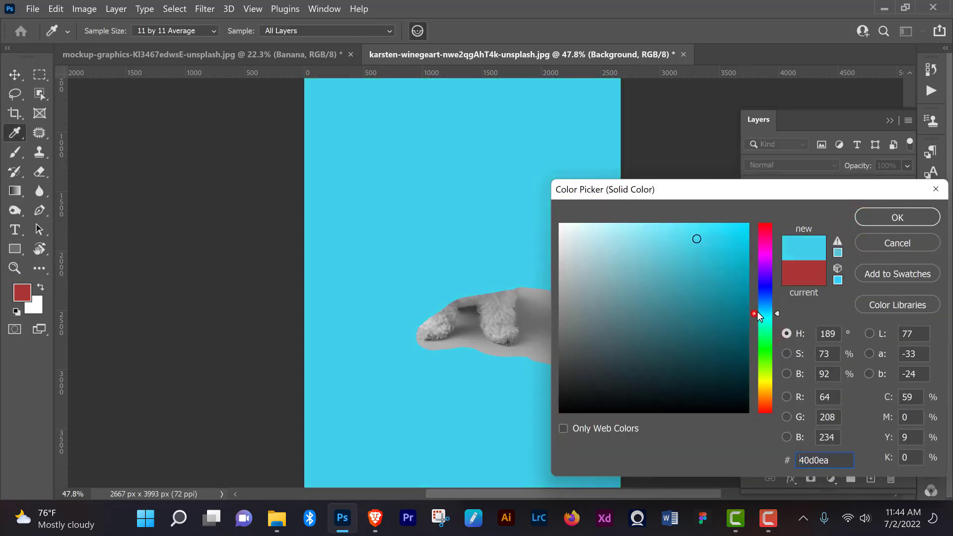
click(757, 313)
drag(697, 239, 699, 242)
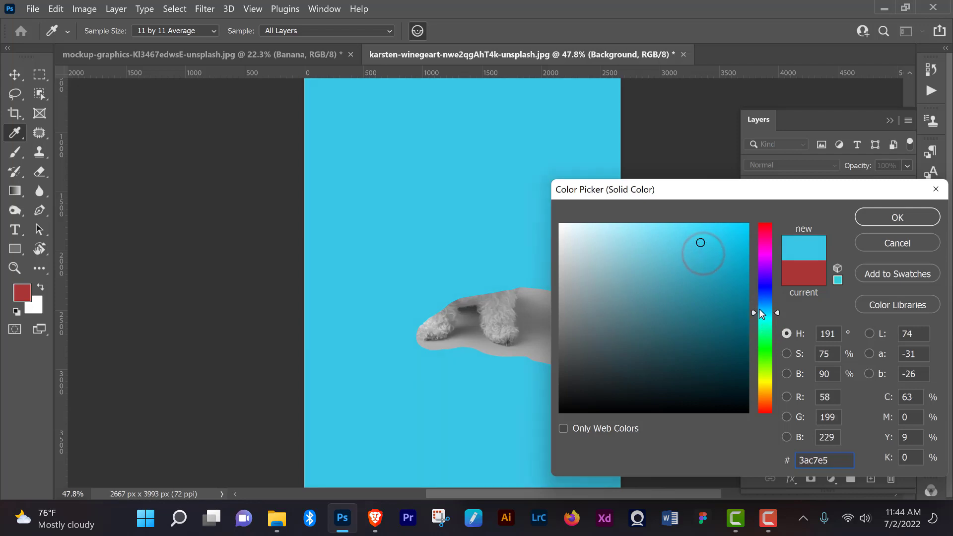
click(763, 314)
click(883, 219)
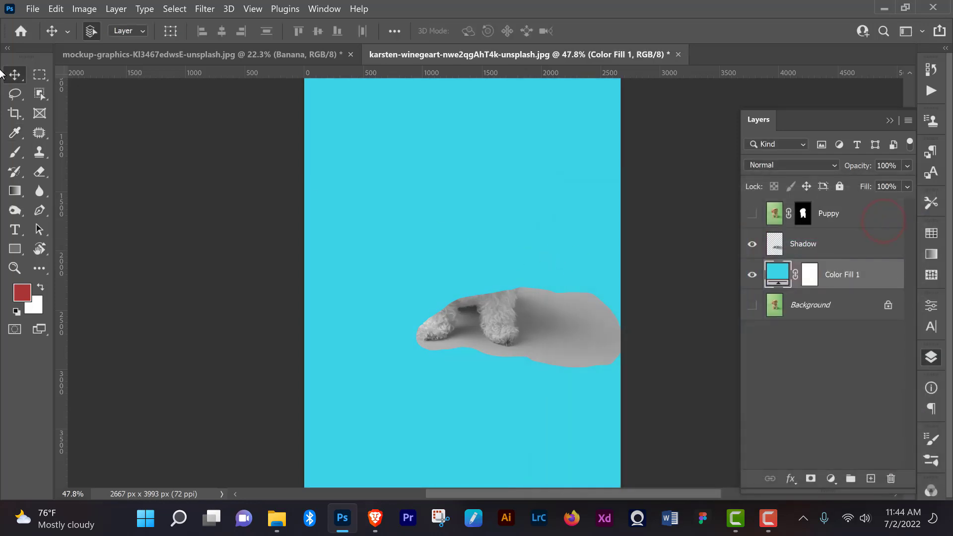
- Set the Shadow layer's blend mode to Multiply and make the Puppy layer visible
click(828, 248)
click(794, 165)
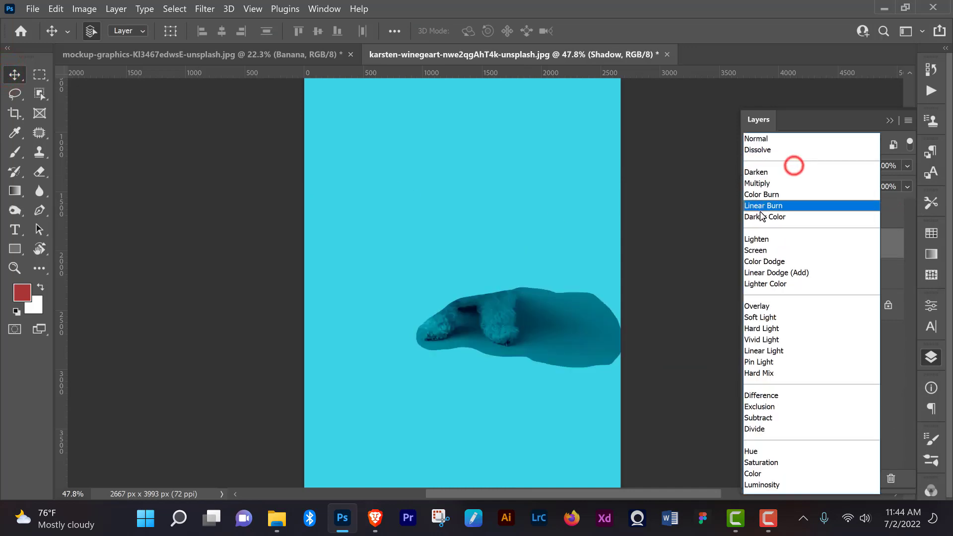
click(767, 183)
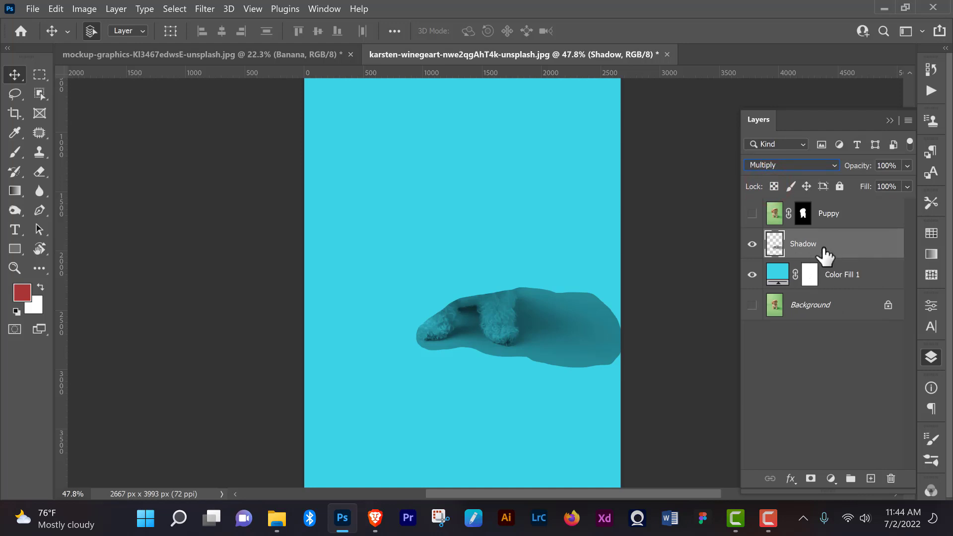
drag(568, 262, 562, 272)
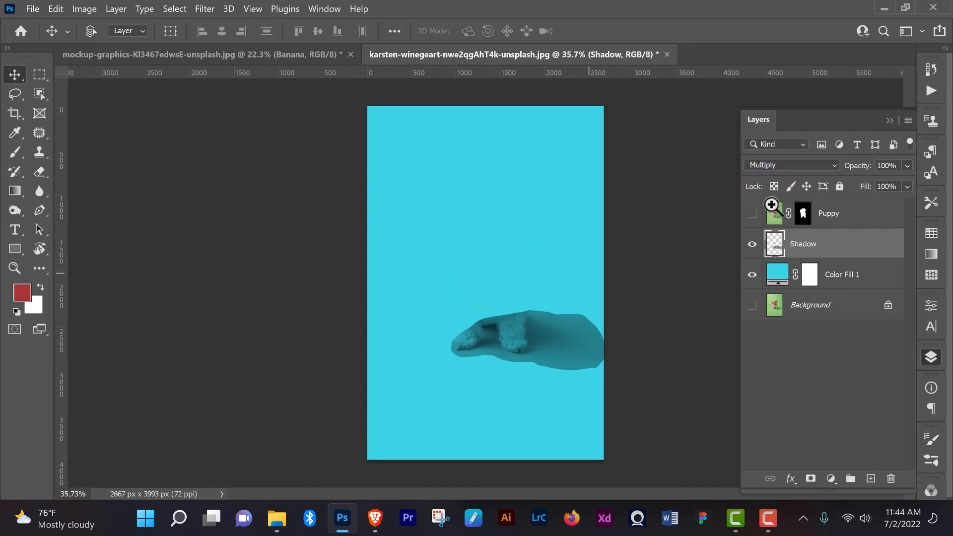
click(752, 214)
drag(570, 305, 571, 312)
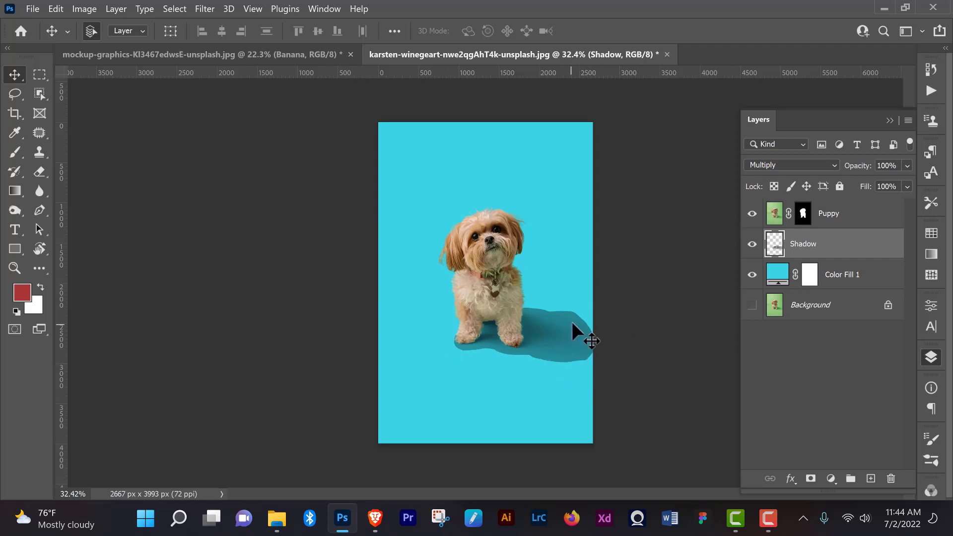
click(830, 478)
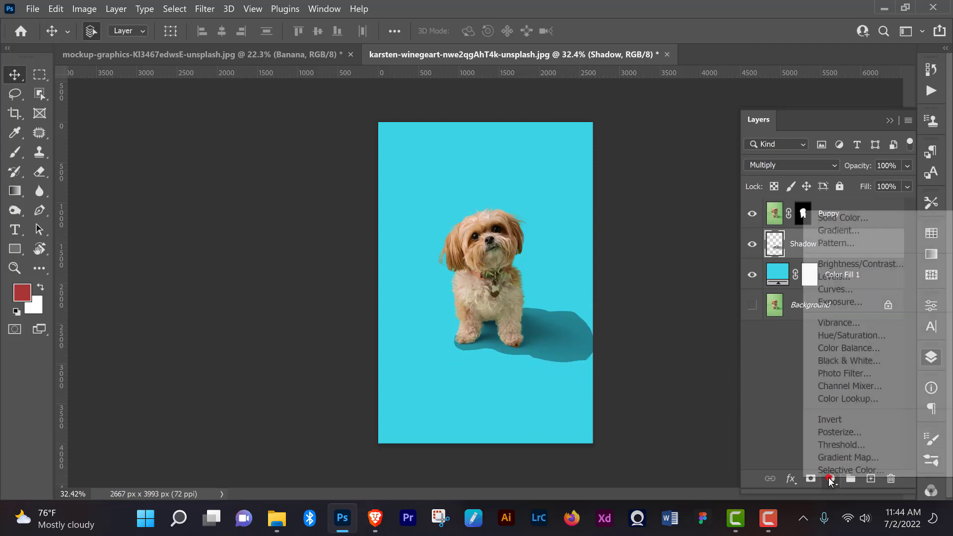
click(843, 285)
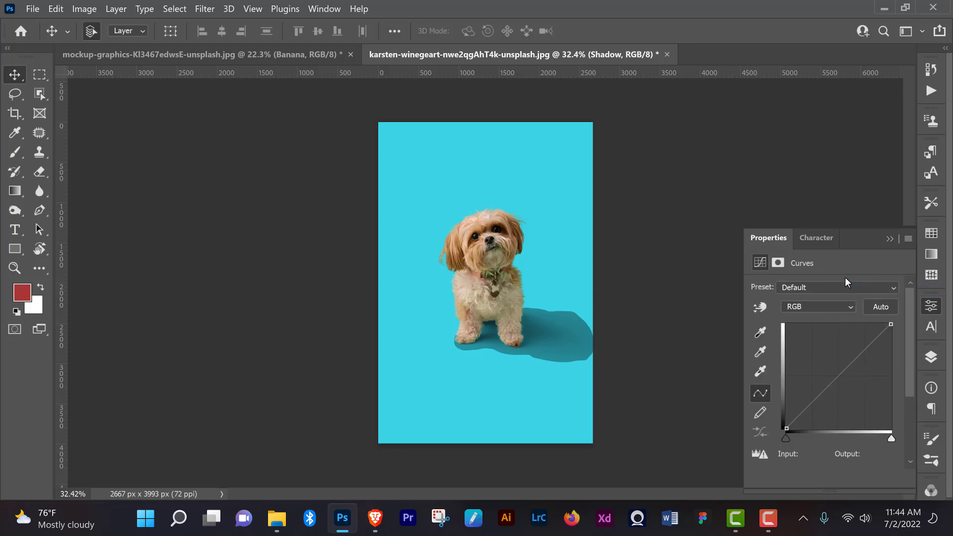
click(931, 355)
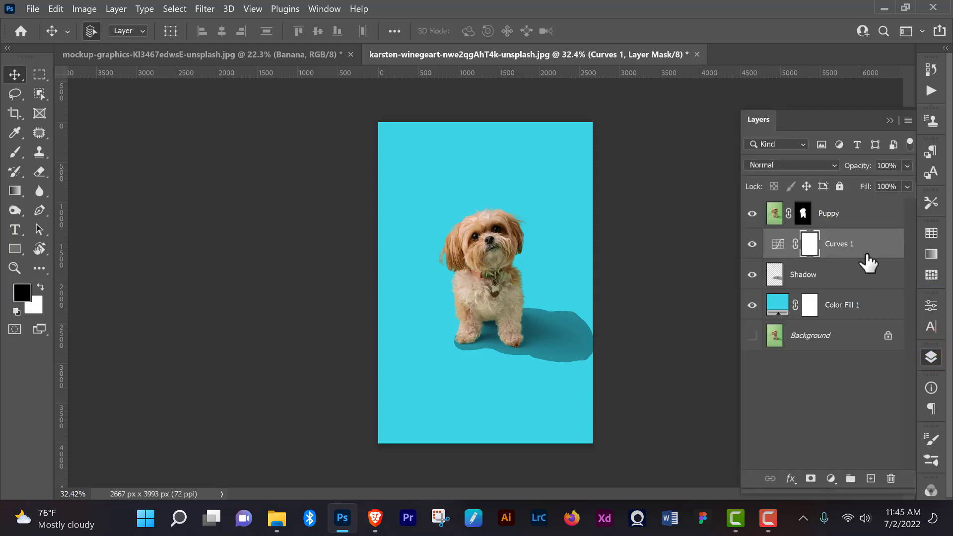
key(ctrl+z)
- Try a Levels adjustment above the Shadow layer, lowering the white input level to 147 and restoring it to 255
click(830, 478)
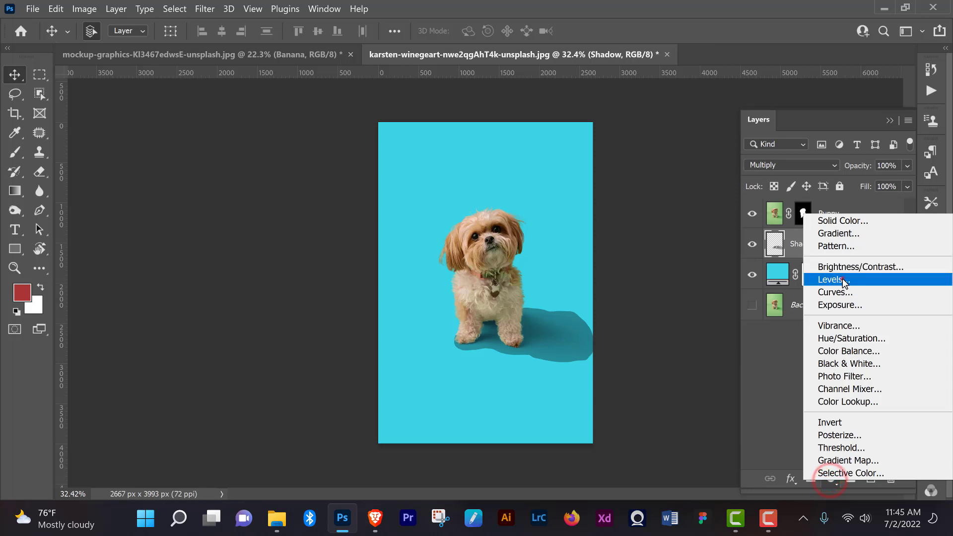
click(843, 280)
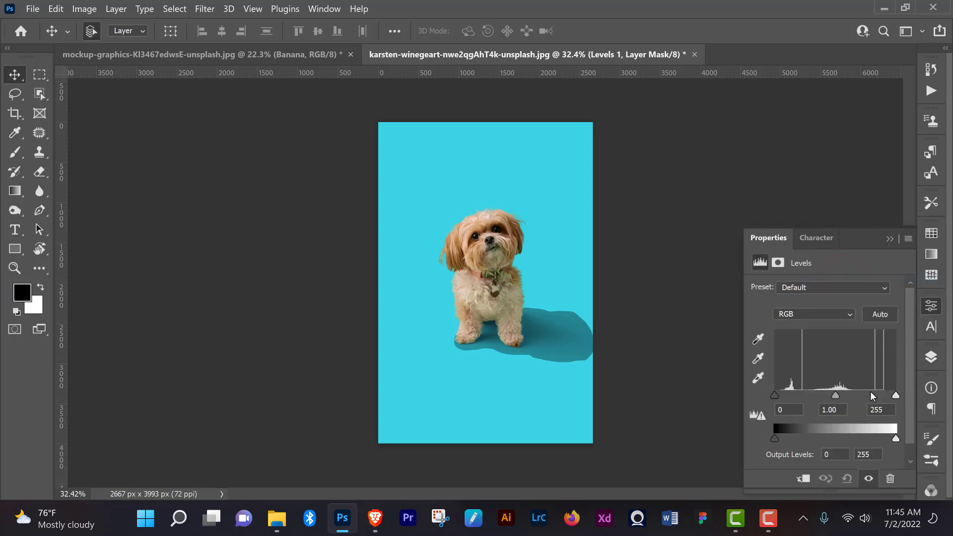
drag(899, 395, 846, 408)
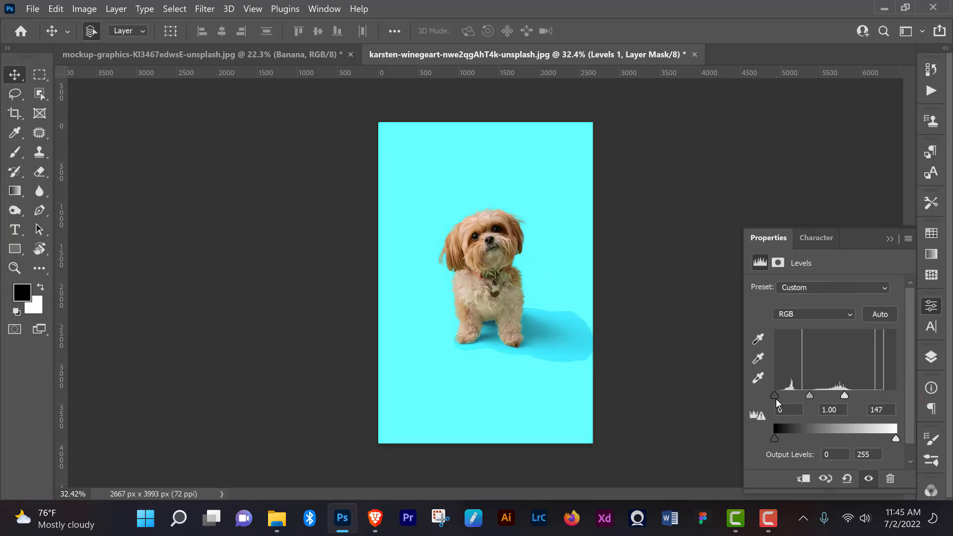
mouse_move(775, 396)
mouse_down()
mouse_move(791, 401)
mouse_move(774, 396)
mouse_up()
drag(843, 395, 895, 395)
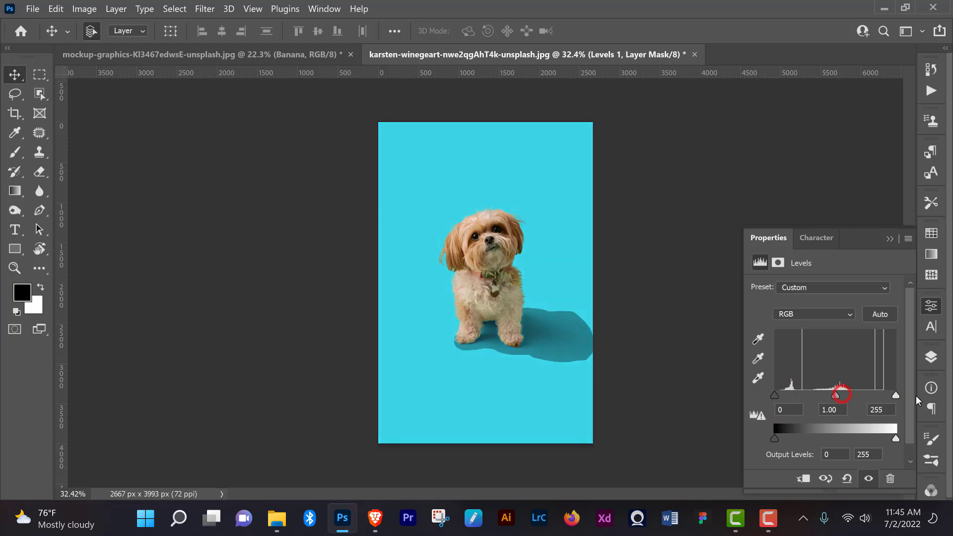
click(931, 357)
- Try an unclipped Curves adjustment with the white point at input 199, and delete both the Levels and Curves adjustment layers
click(830, 478)
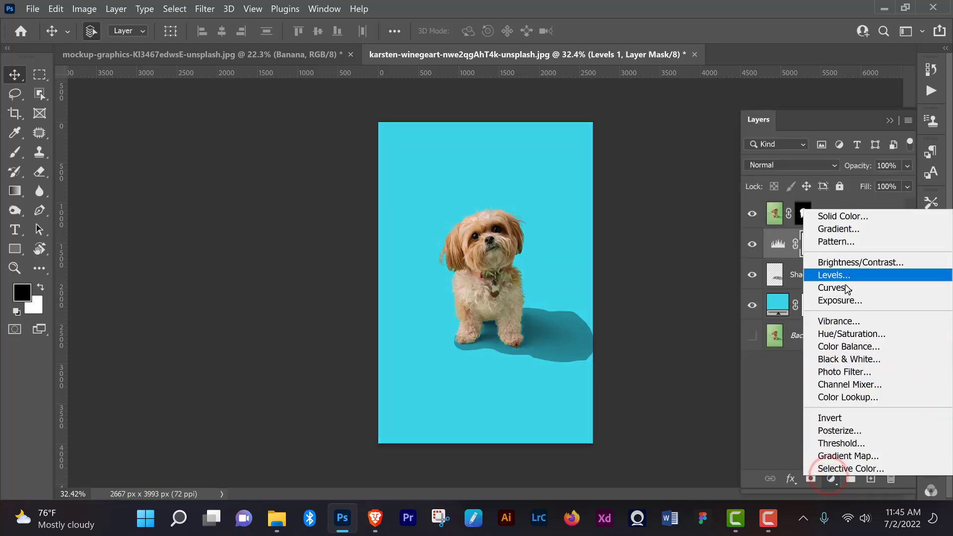
click(842, 288)
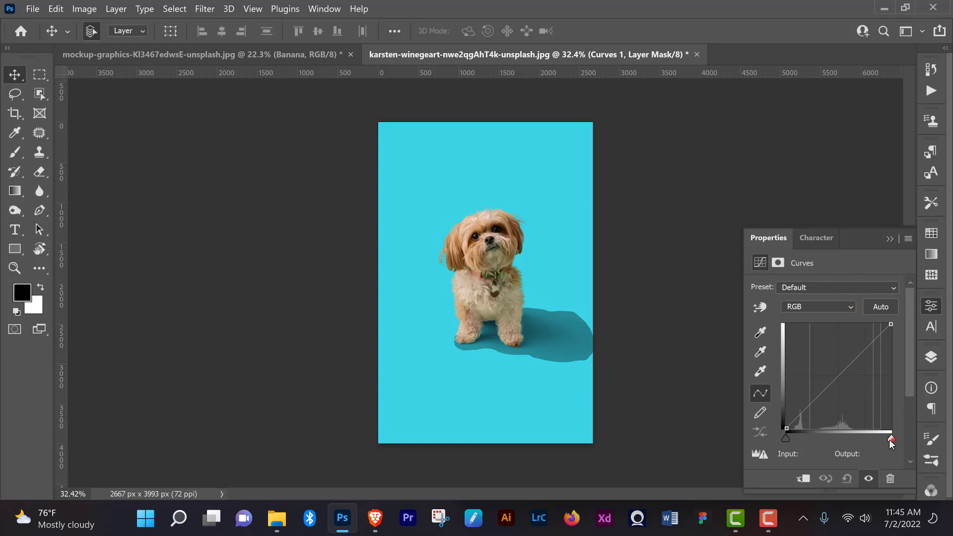
drag(889, 439, 867, 440)
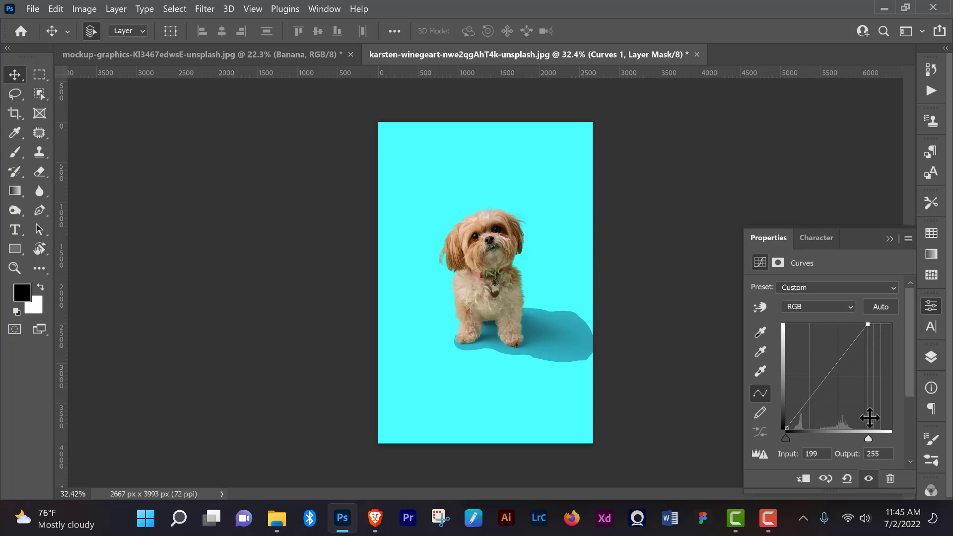
key(F7)
drag(846, 275, 896, 482)
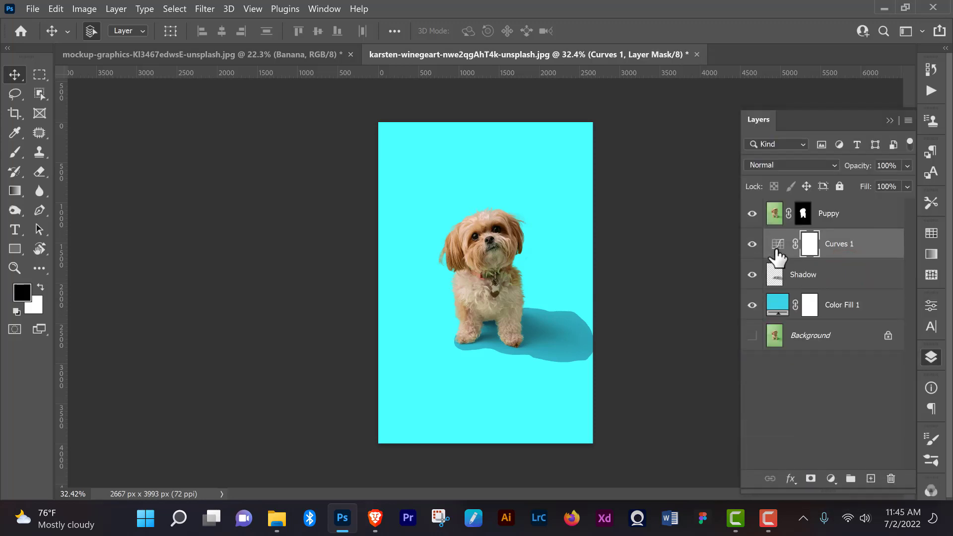
drag(772, 245, 890, 478)
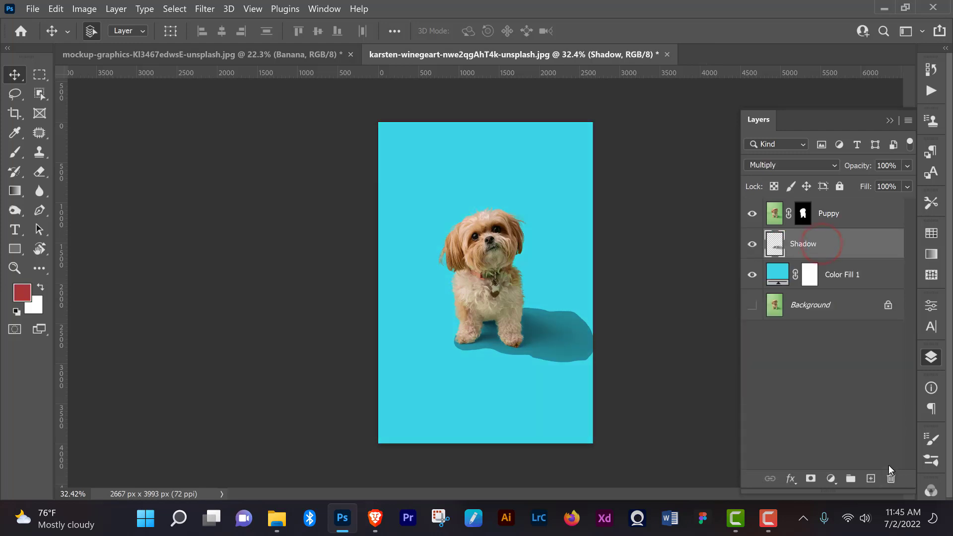
- Add a Curves adjustment clipped to the Shadow layer, with the white point at input 176 and the black point at input 14
click(830, 478)
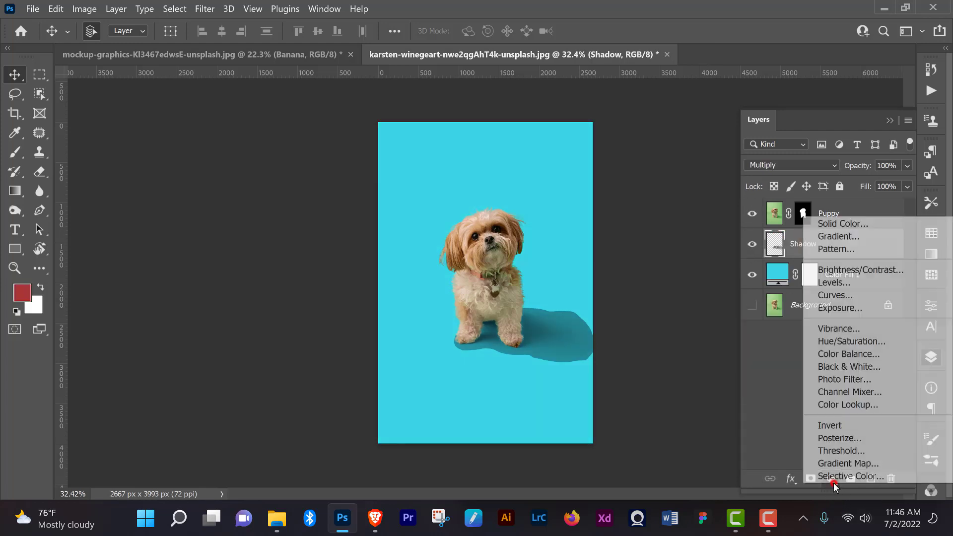
click(843, 296)
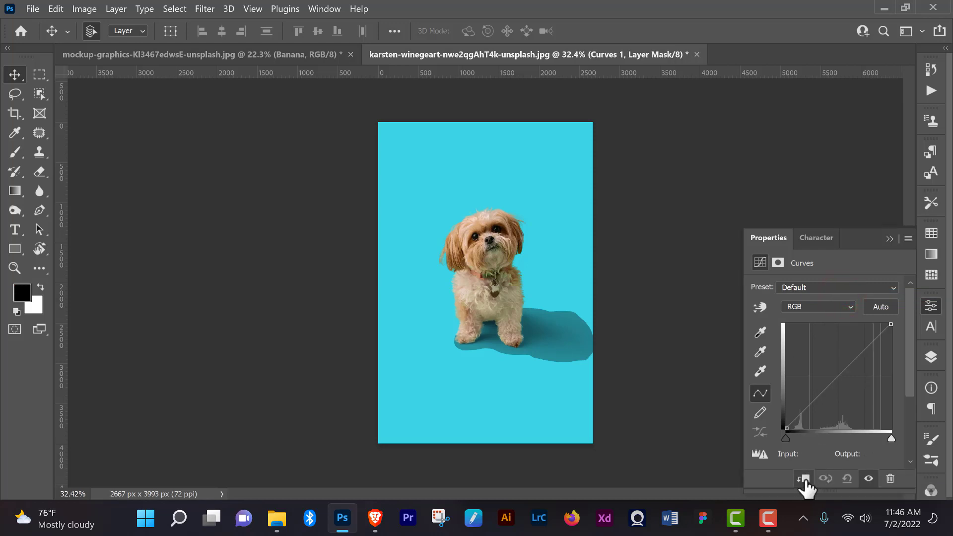
drag(891, 439, 859, 454)
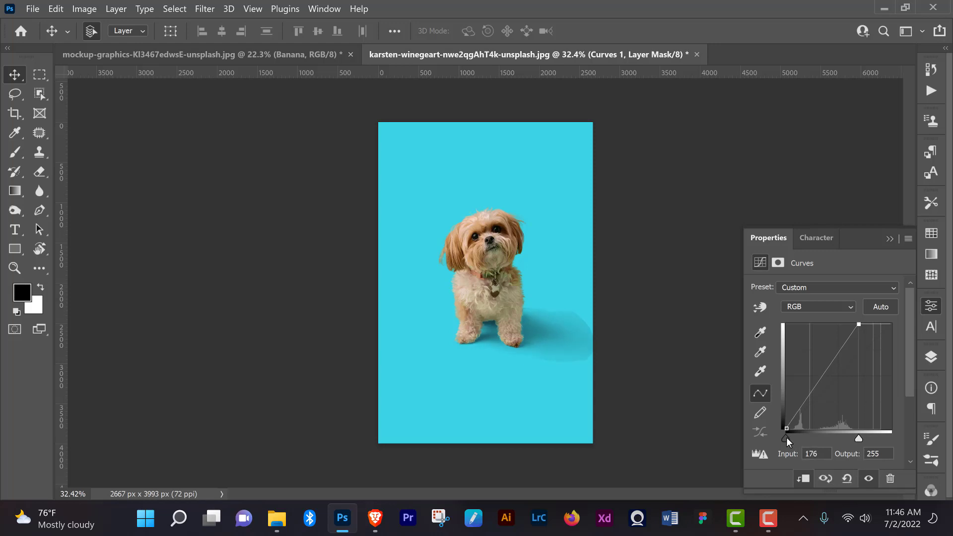
mouse_move(786, 437)
mouse_down()
mouse_move(797, 438)
mouse_move(791, 444)
mouse_up()
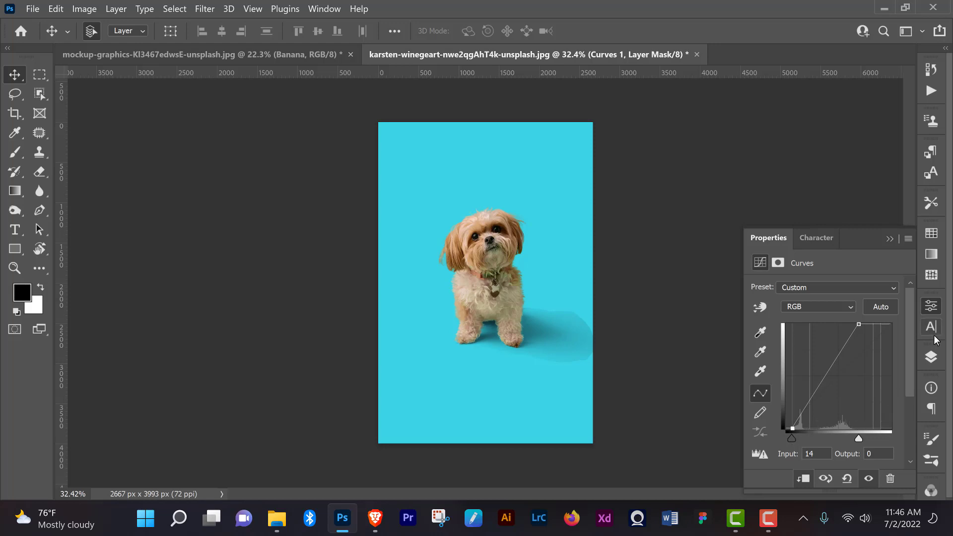
- Bend the curve into an S shape with points at about input 105, output 166 and input 59, output 68
click(837, 363)
drag(837, 363, 830, 360)
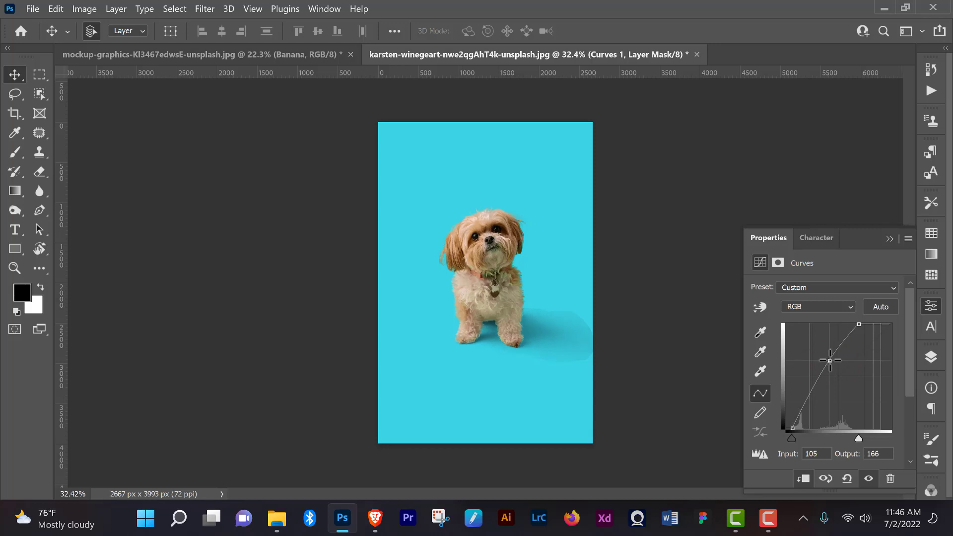
drag(809, 398, 814, 400)
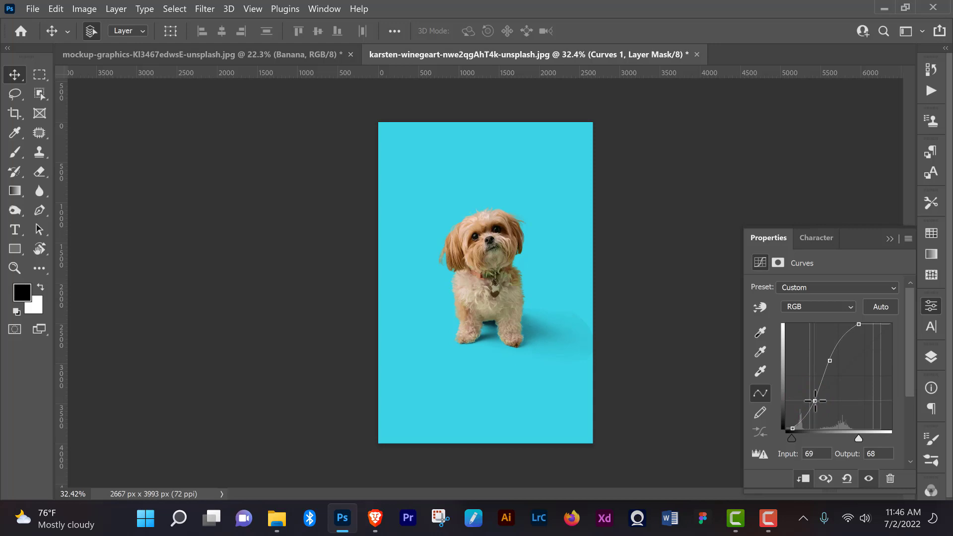
drag(829, 361, 829, 359)
drag(814, 401, 813, 399)
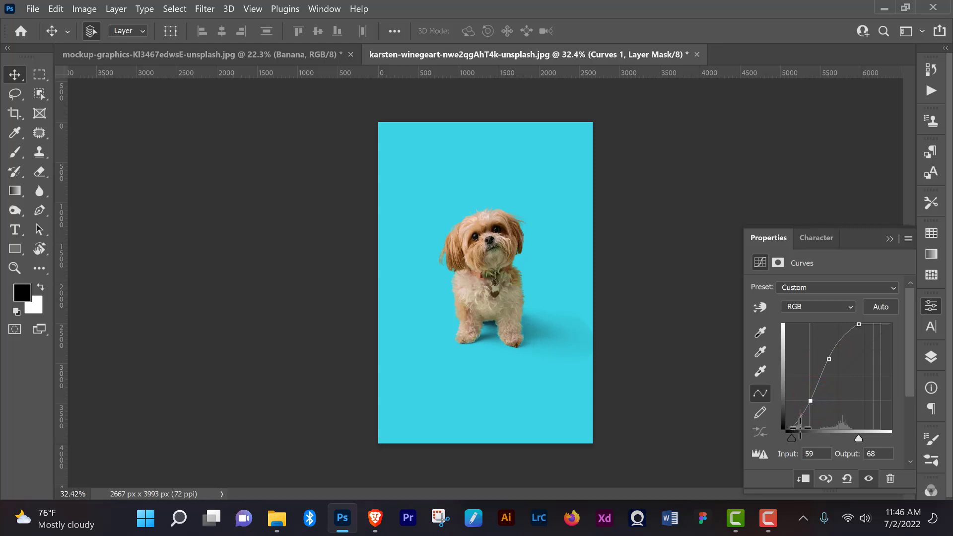
- Refine the Shadow layer's curve by setting the white point to input 181, raising the midtone point and shifting the black point slightly inward
click(859, 440)
drag(865, 439, 861, 443)
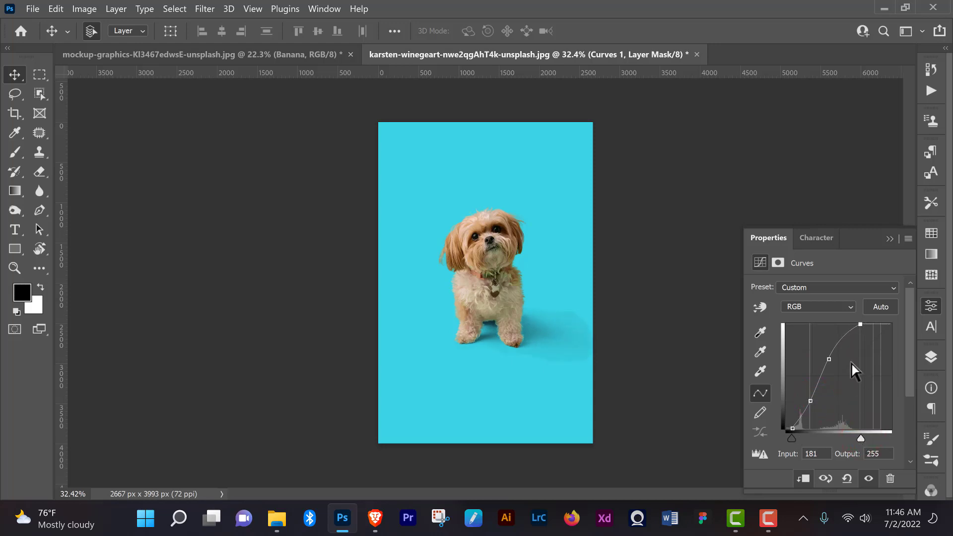
click(829, 357)
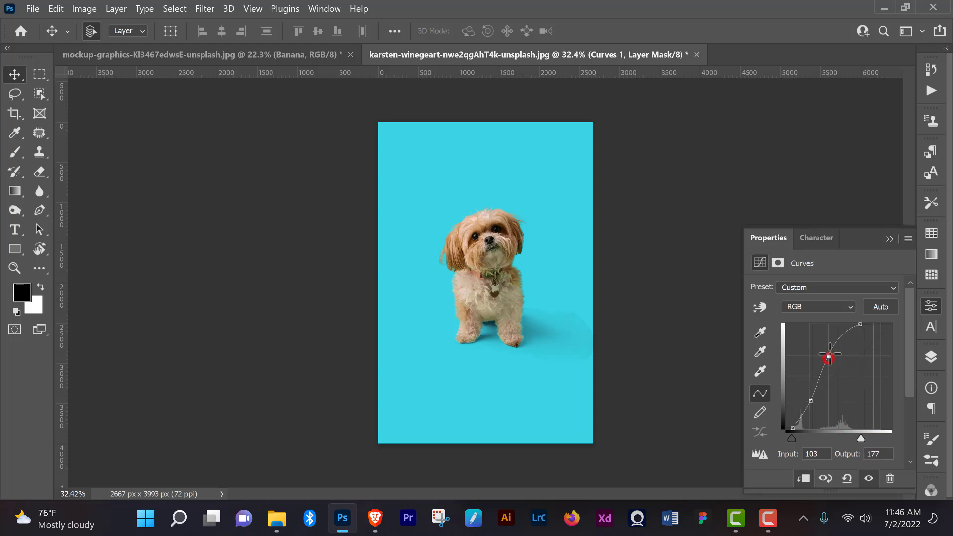
drag(828, 356, 831, 352)
mouse_move(793, 440)
mouse_down()
mouse_move(808, 442)
mouse_move(796, 442)
mouse_up()
click(930, 358)
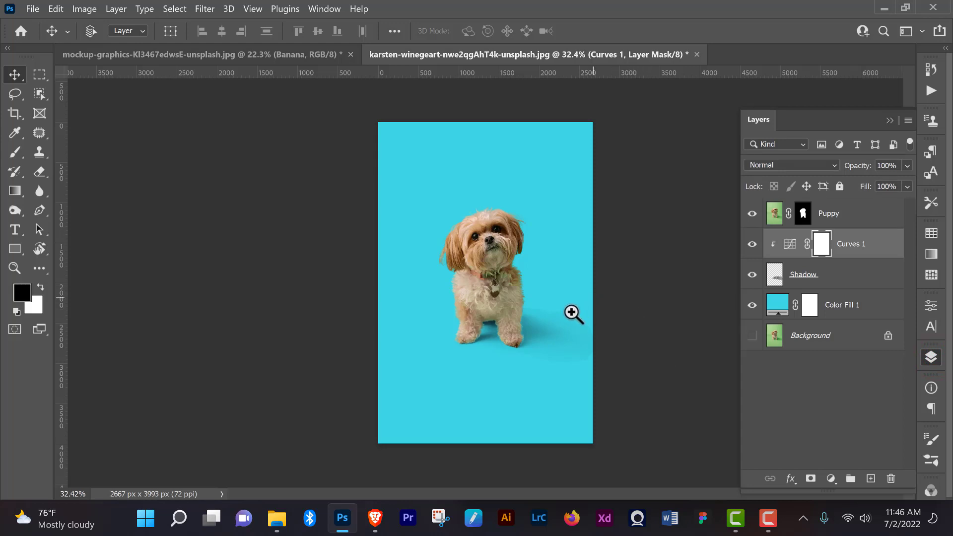
- Examine the dog's shadow and its outer edges up close, and compare the image with the Shadow layer hidden and shown
ctrl+space+click(540, 345)
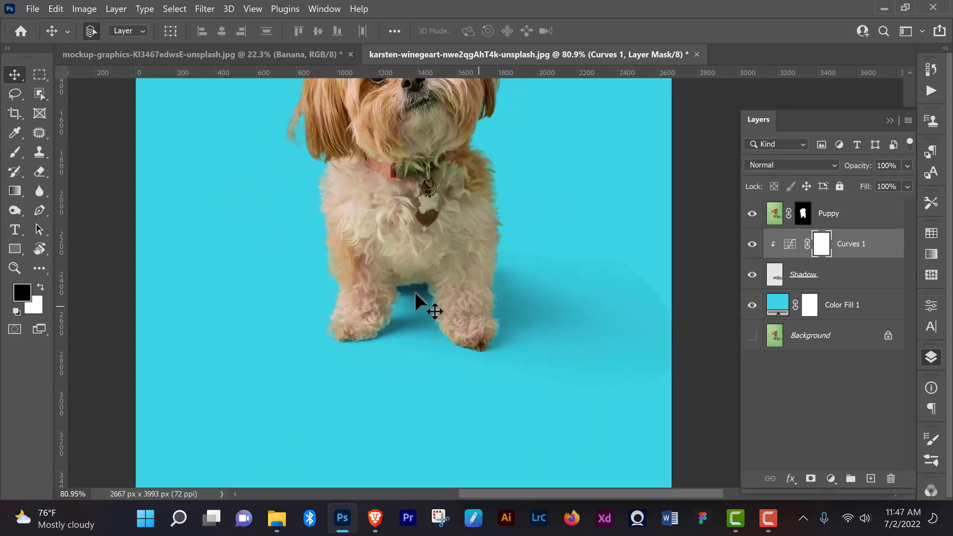
ctrl+alt+space+click(533, 318)
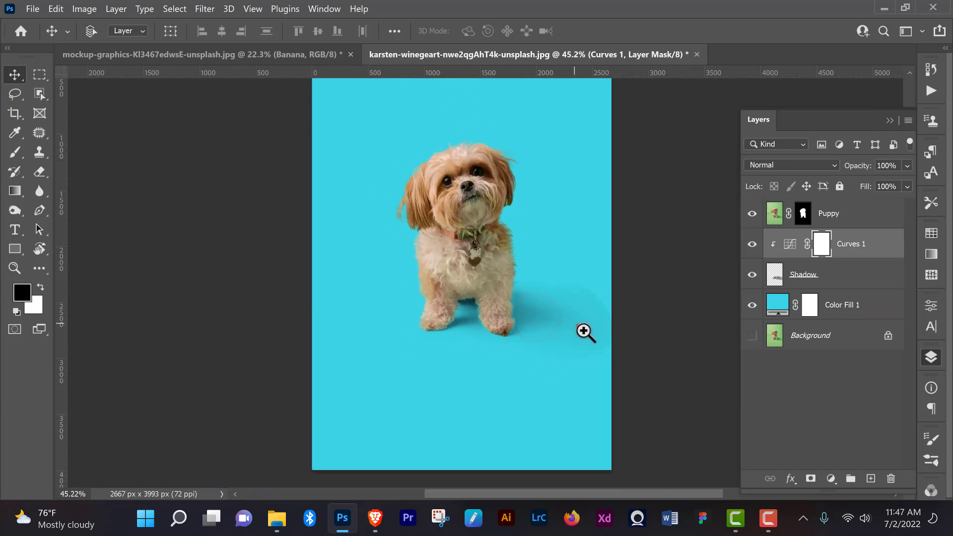
ctrl+space+click(578, 326)
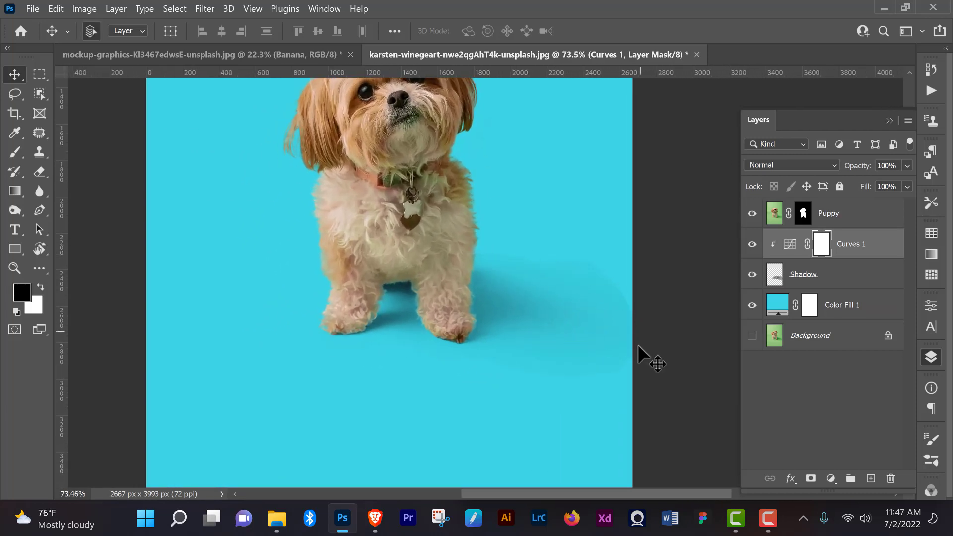
ctrl+alt+click(546, 370)
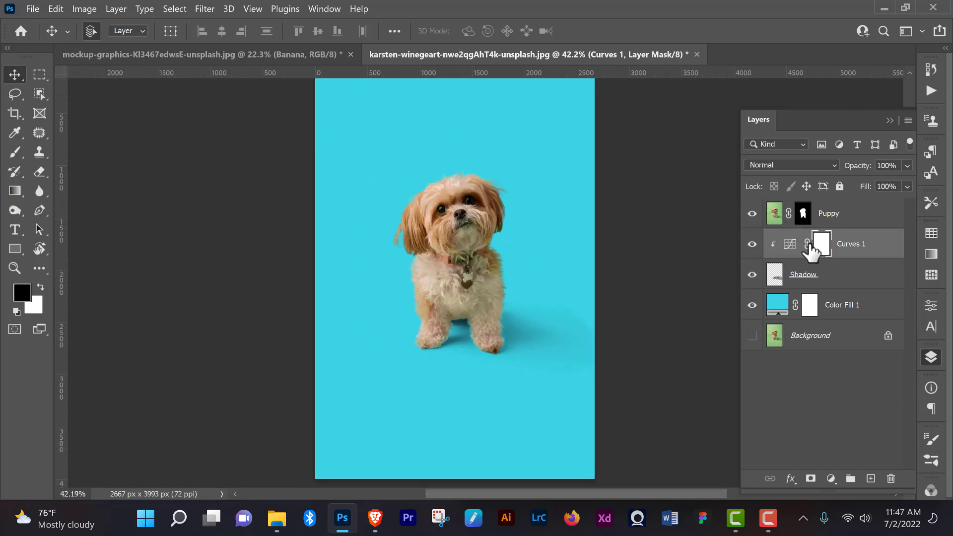
click(799, 277)
click(745, 276)
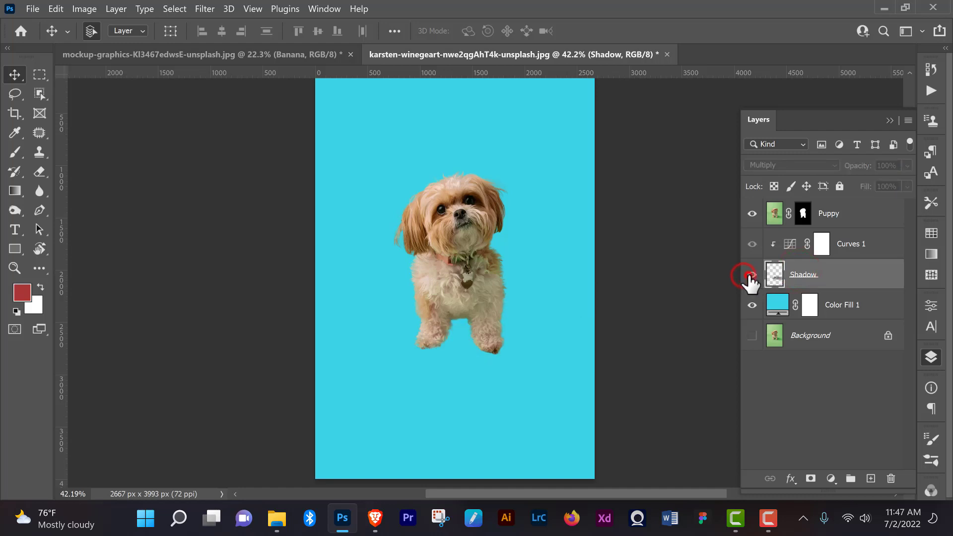
click(747, 276)
click(748, 276)
click(748, 276)
click(749, 276)
- Add a layer mask to the Shadow layer and set up a soft black brush at size 300 with 67% opacity
click(810, 479)
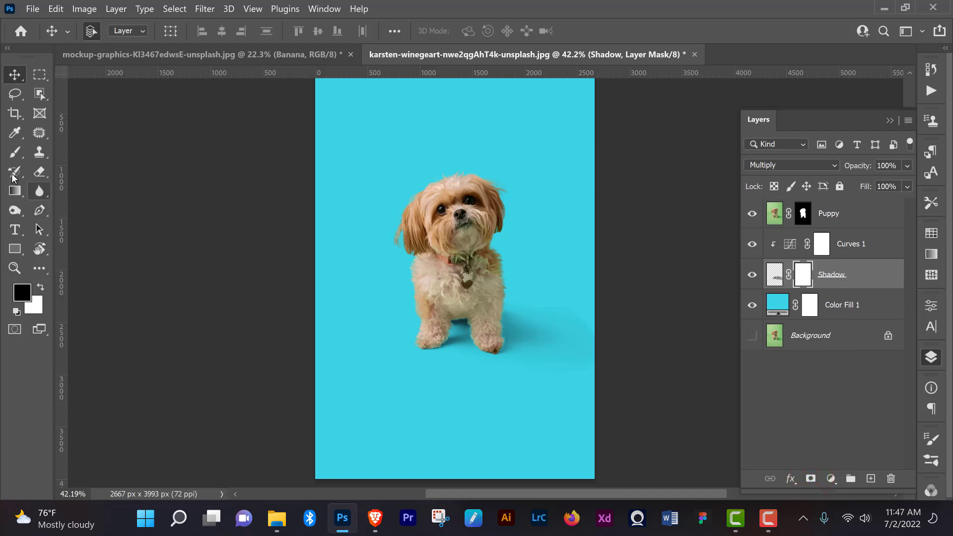
click(15, 153)
ctrl+click(522, 258)
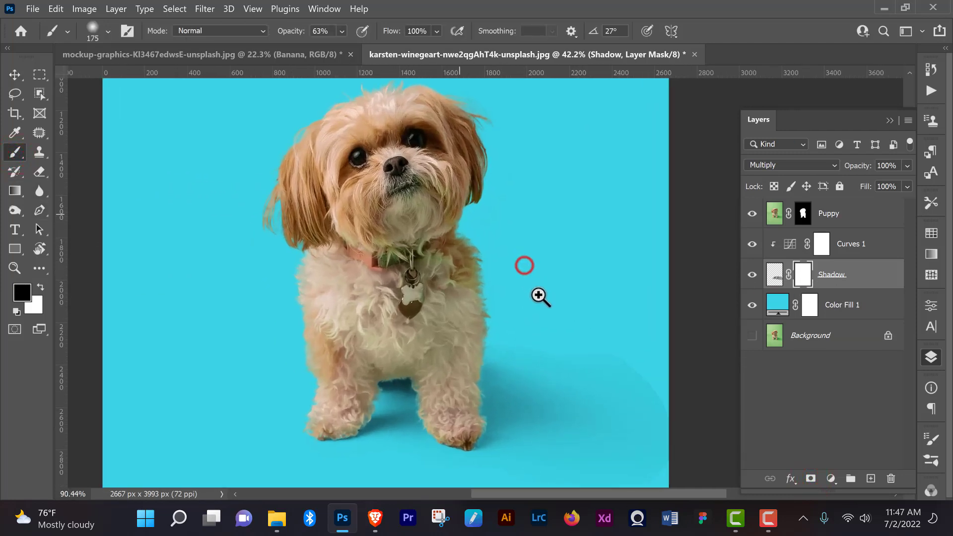
drag(532, 319, 404, 187)
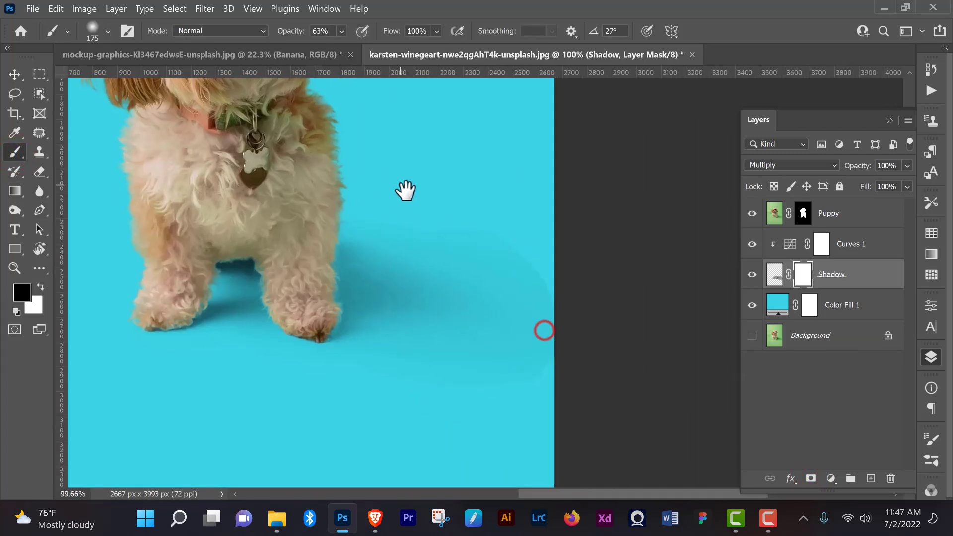
click(341, 31)
drag(375, 47, 380, 49)
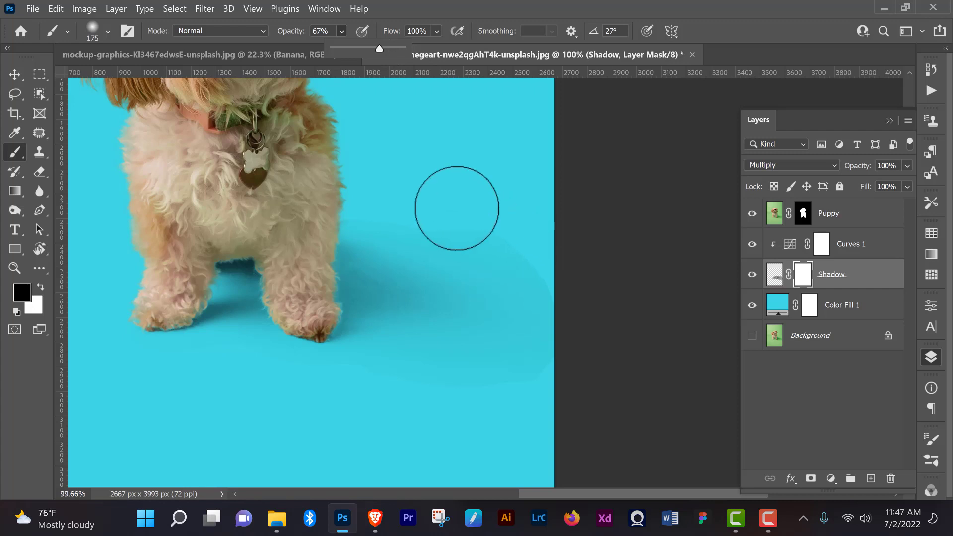
key(bracketright)
key(bracketright)
key(bracketright)
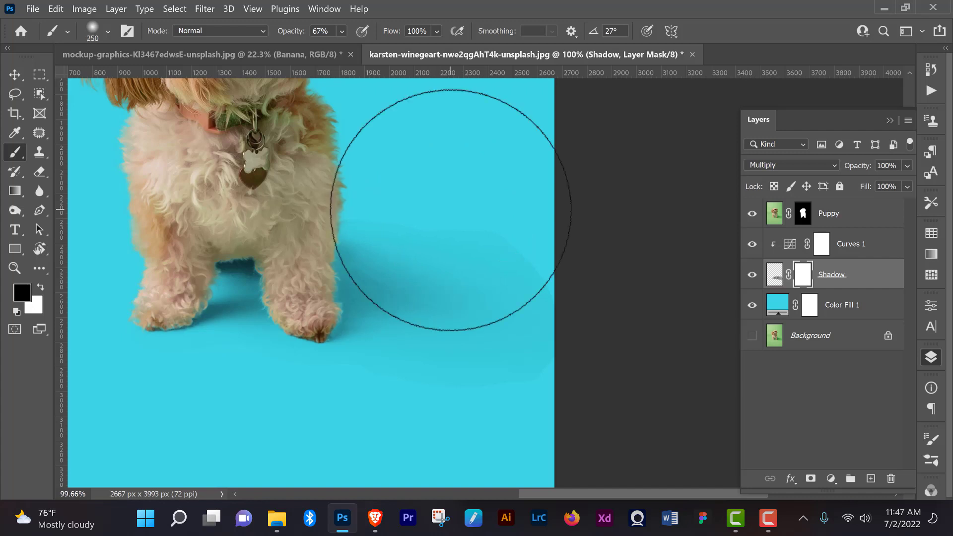
key(bracketleft)
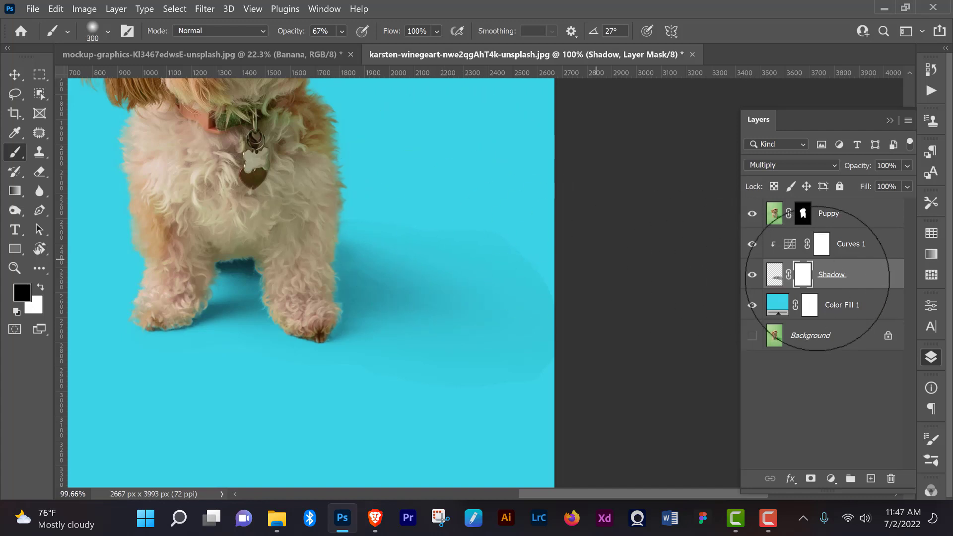
click(804, 272)
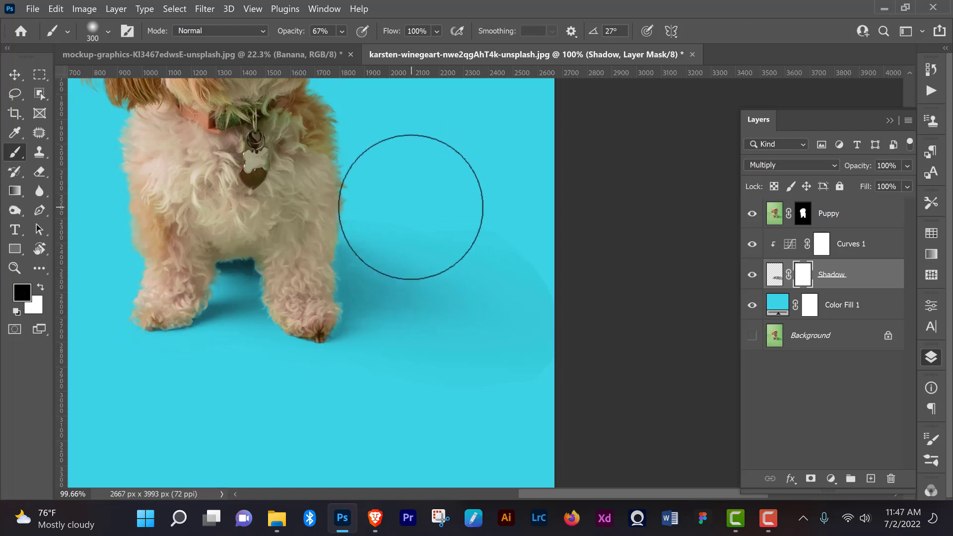
- Paint black on the Shadow layer mask along the shadow's upper, outer and lower edges to fade them out, reducing the brush to size 250
click(408, 207)
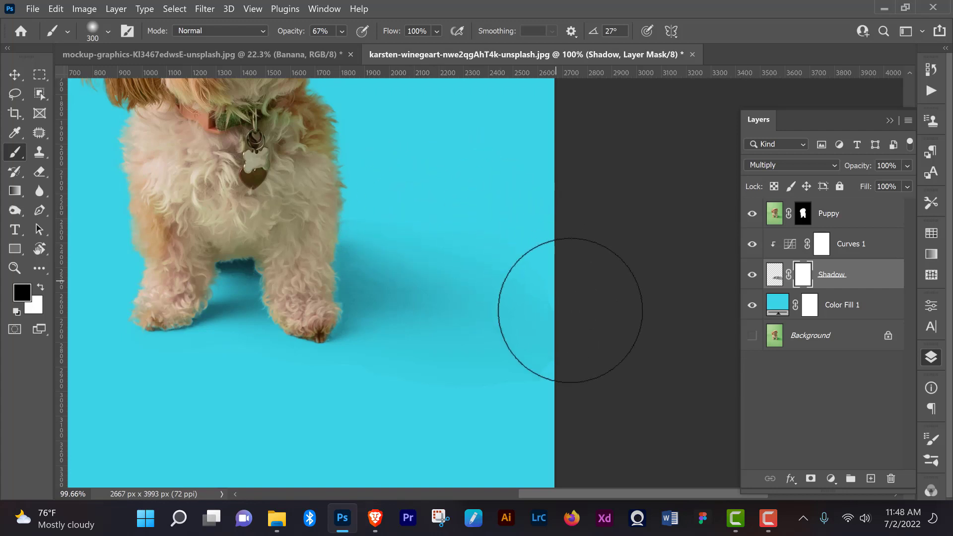
click(490, 221)
click(368, 211)
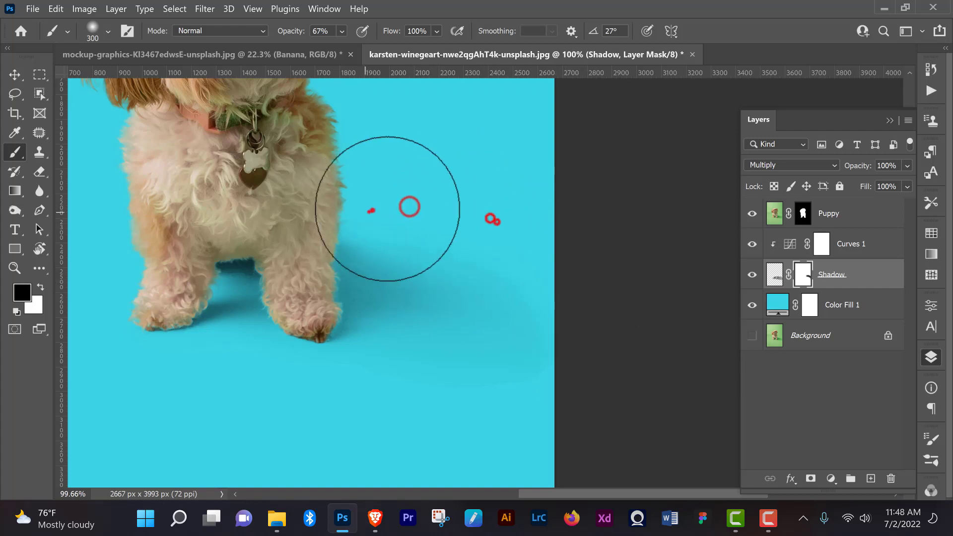
drag(557, 322, 554, 395)
key(bracketleft)
click(433, 400)
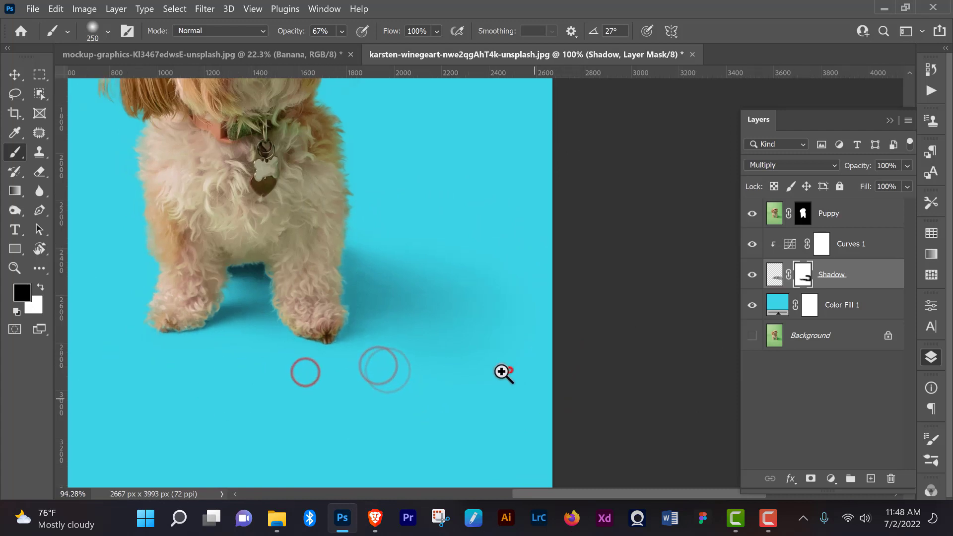
drag(504, 372, 483, 379)
drag(565, 345, 578, 349)
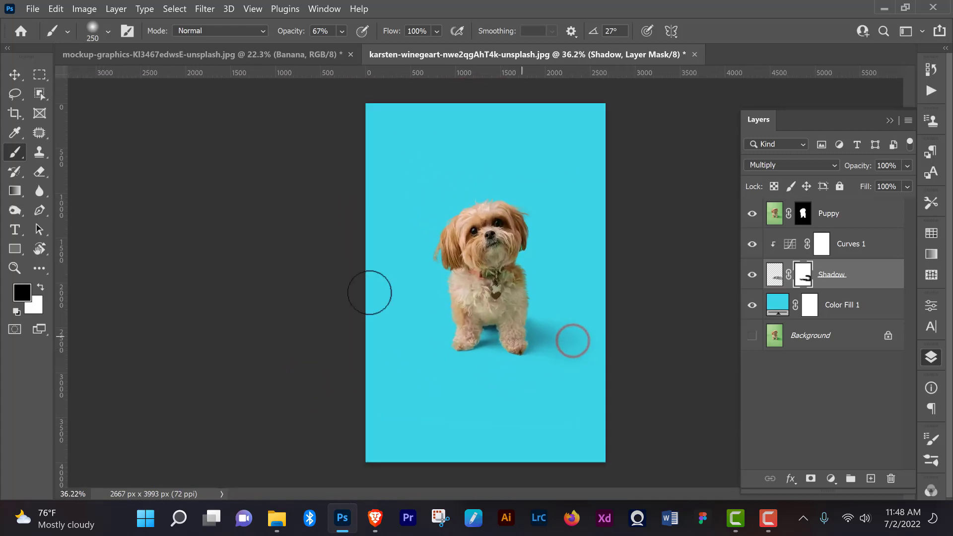
- Link the Puppy, Curves 1 and Shadow layers and move the dog with its shadow slightly up and to the left
click(15, 75)
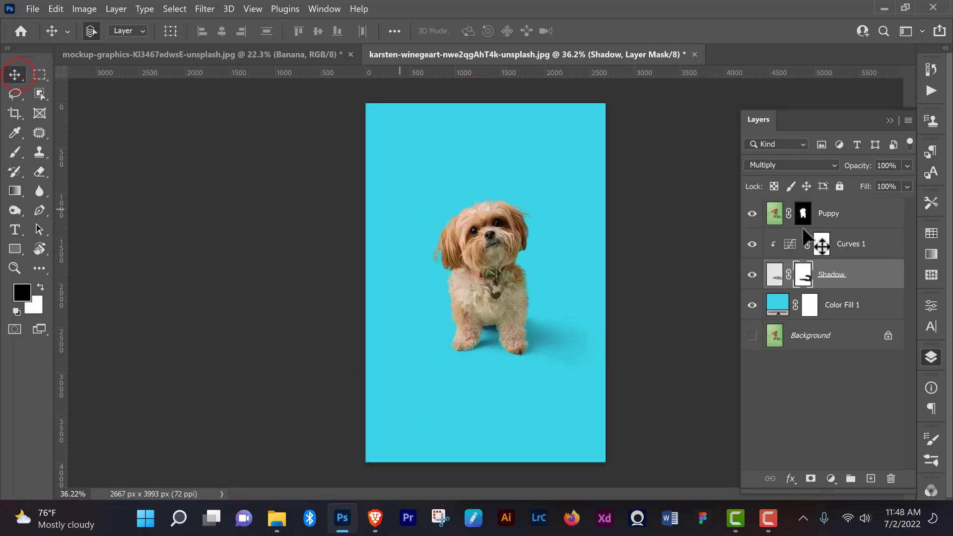
click(841, 216)
shift+click(853, 275)
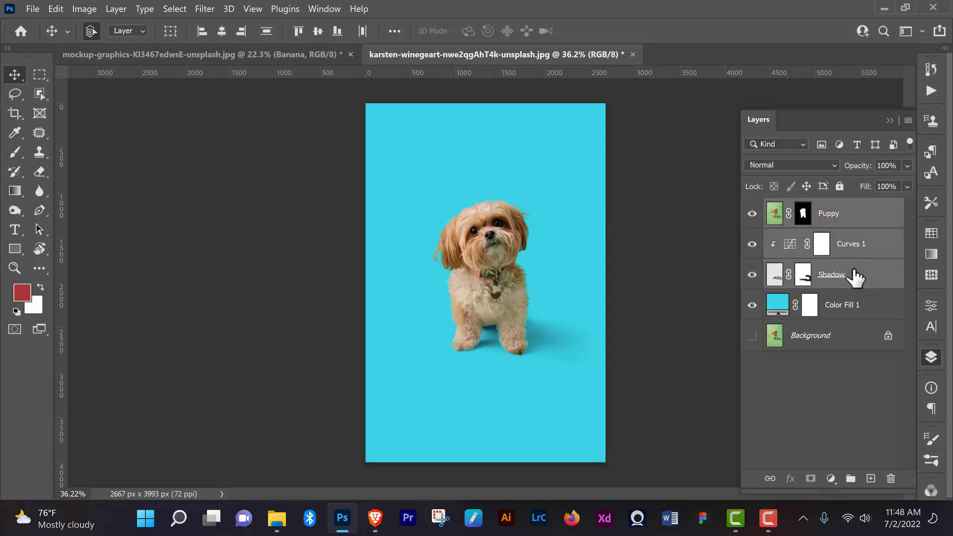
click(848, 221)
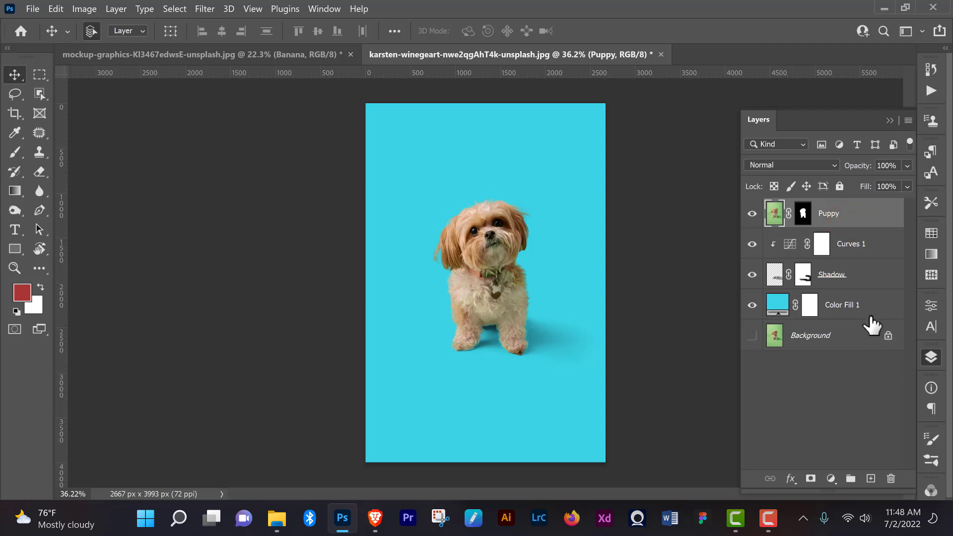
shift+click(864, 280)
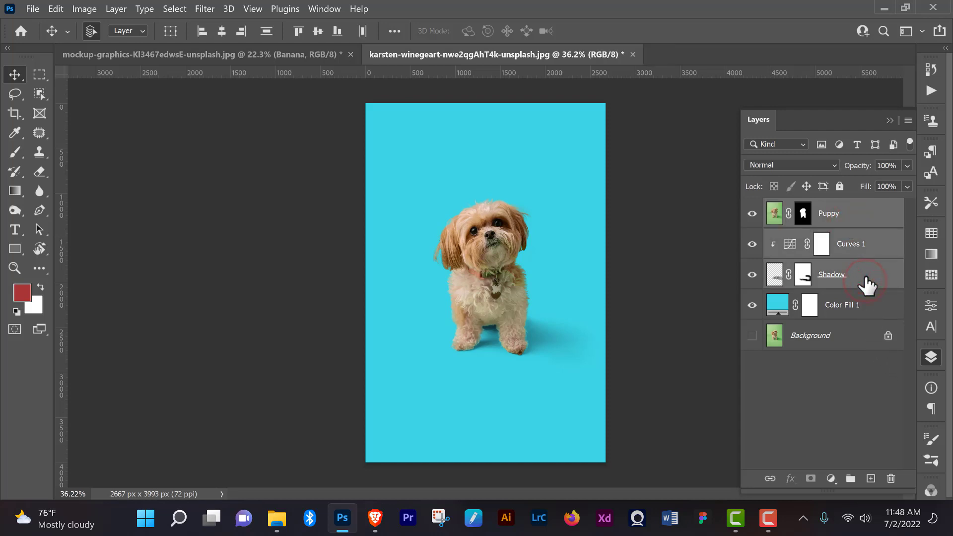
right_click(864, 280)
click(704, 328)
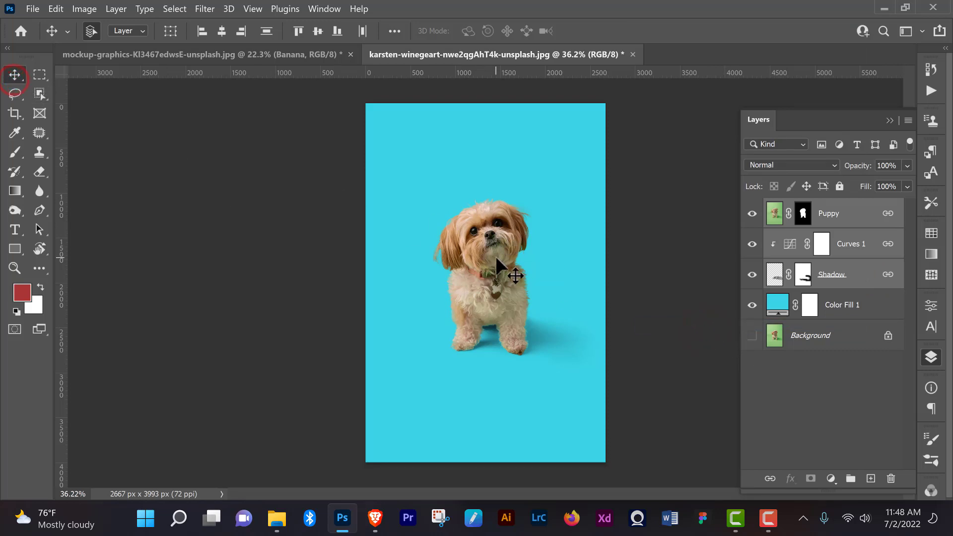
mouse_move(496, 256)
mouse_down()
mouse_move(472, 223)
mouse_move(440, 248)
mouse_move(428, 276)
mouse_move(476, 233)
mouse_move(520, 265)
mouse_move(462, 197)
mouse_move(480, 282)
mouse_move(503, 261)
mouse_move(466, 278)
mouse_move(517, 254)
mouse_move(517, 228)
mouse_move(469, 246)
mouse_move(535, 249)
mouse_move(463, 251)
mouse_move(507, 259)
mouse_move(499, 256)
mouse_up()
- Change the Color Fill 1 background colour to purple
double_click(760, 312)
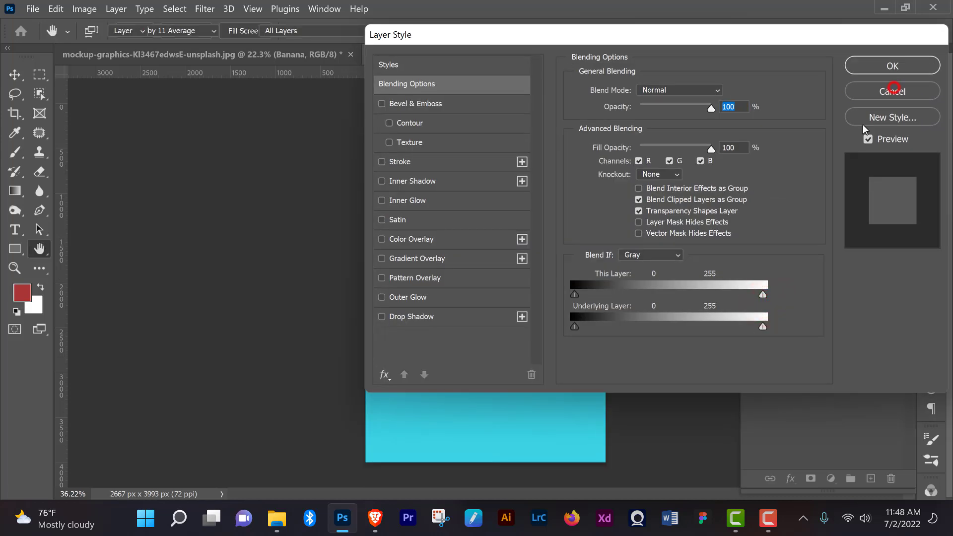
click(892, 91)
double_click(782, 304)
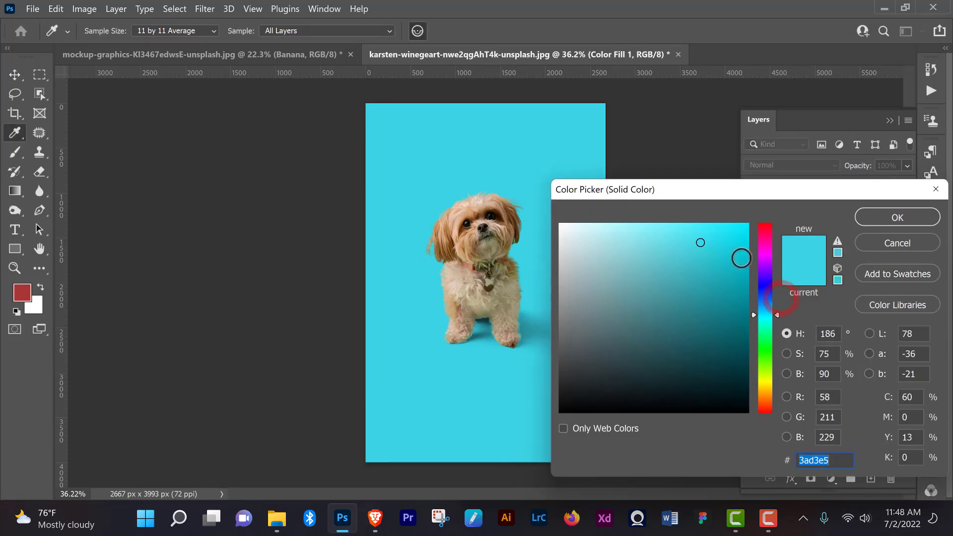
drag(725, 191, 755, 149)
drag(799, 210, 792, 237)
click(910, 169)
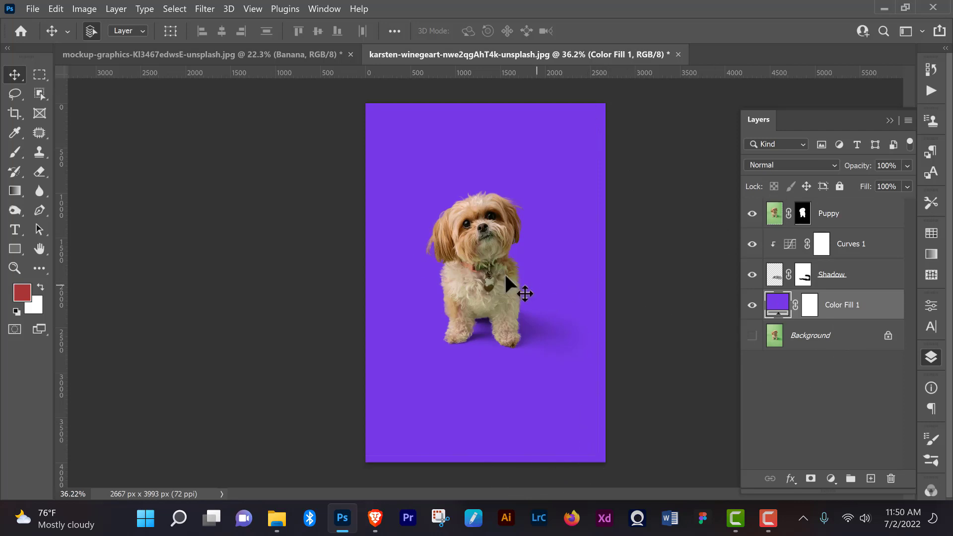
- Paint black on the Puppy layer mask along the canvas edges to hide the leftover border line
click(15, 152)
click(805, 214)
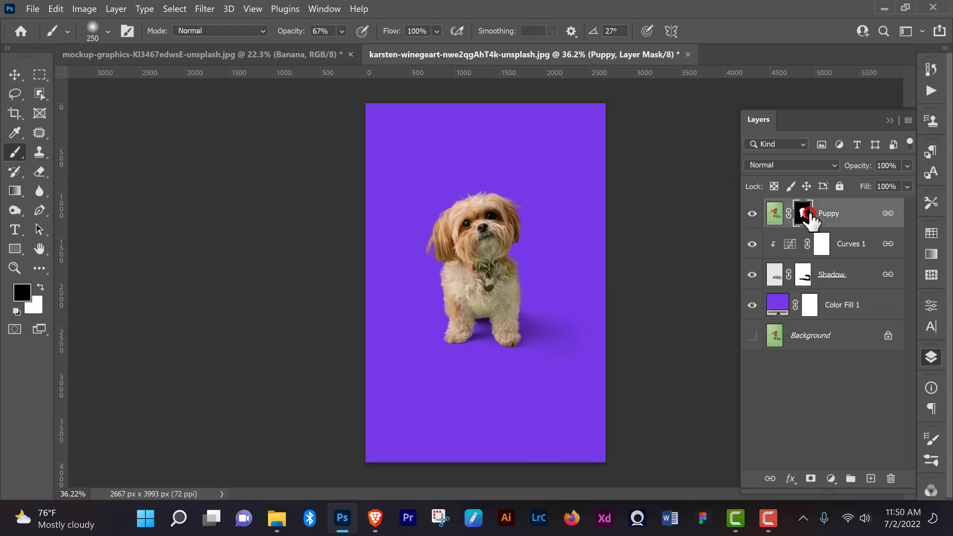
click(751, 213)
click(752, 213)
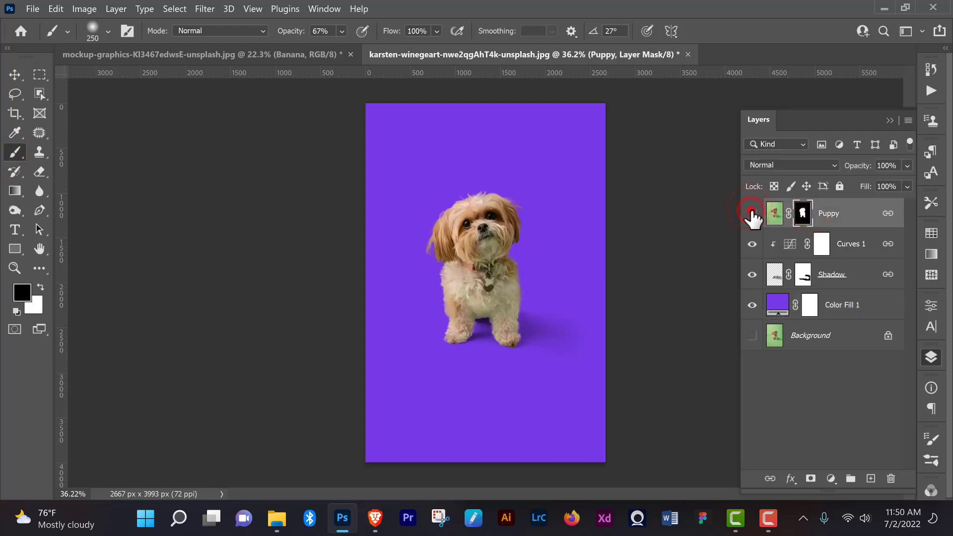
click(751, 213)
click(752, 214)
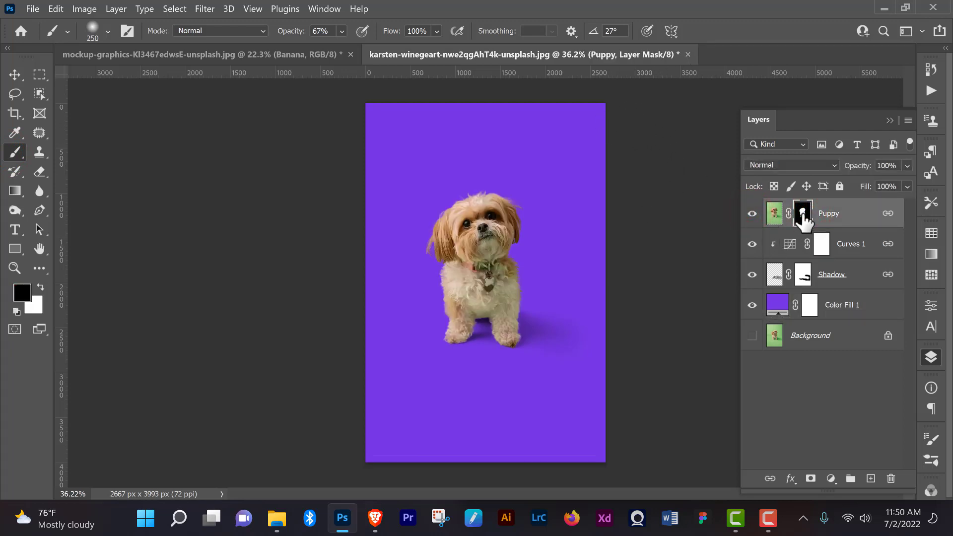
click(595, 100)
drag(605, 188, 597, 455)
key(v)
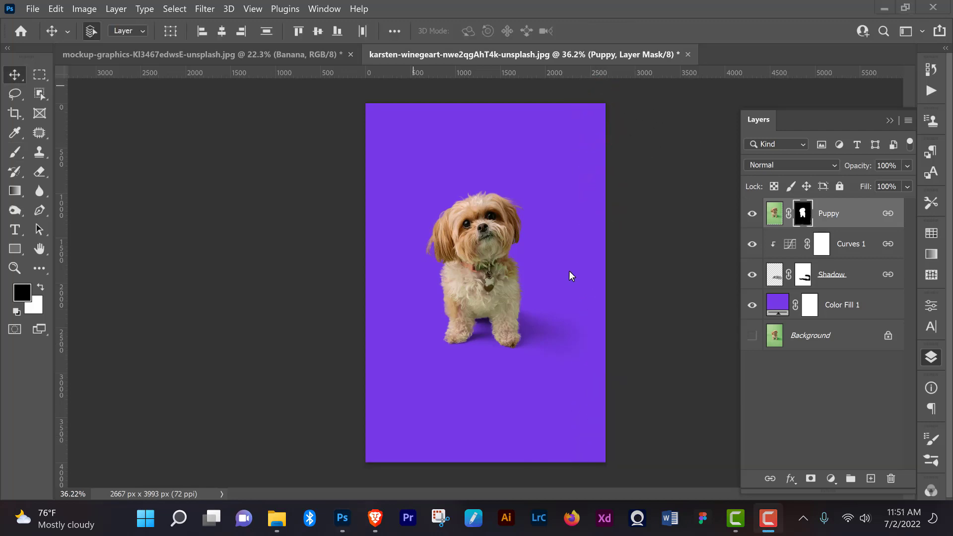